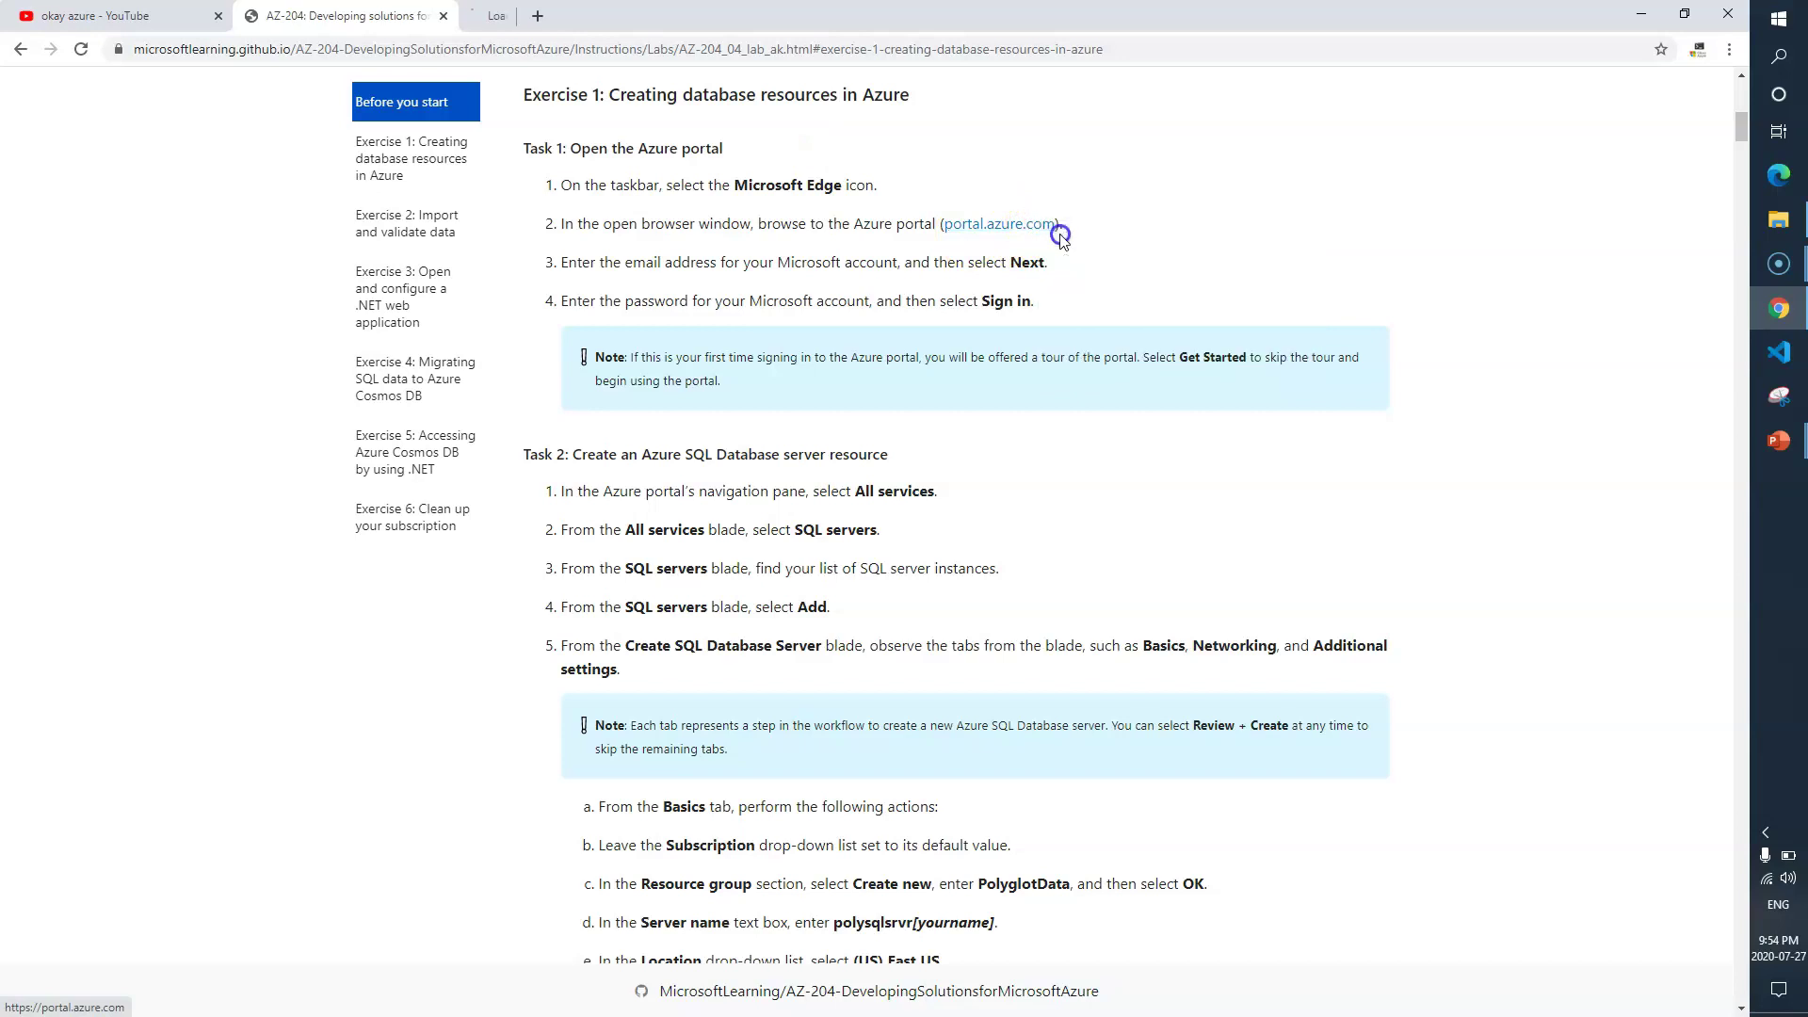
Sign in to the Azure portal with the saved Microsoft account by entering the account password.
{"action": "left_click", "coordinate": [533, 16]}
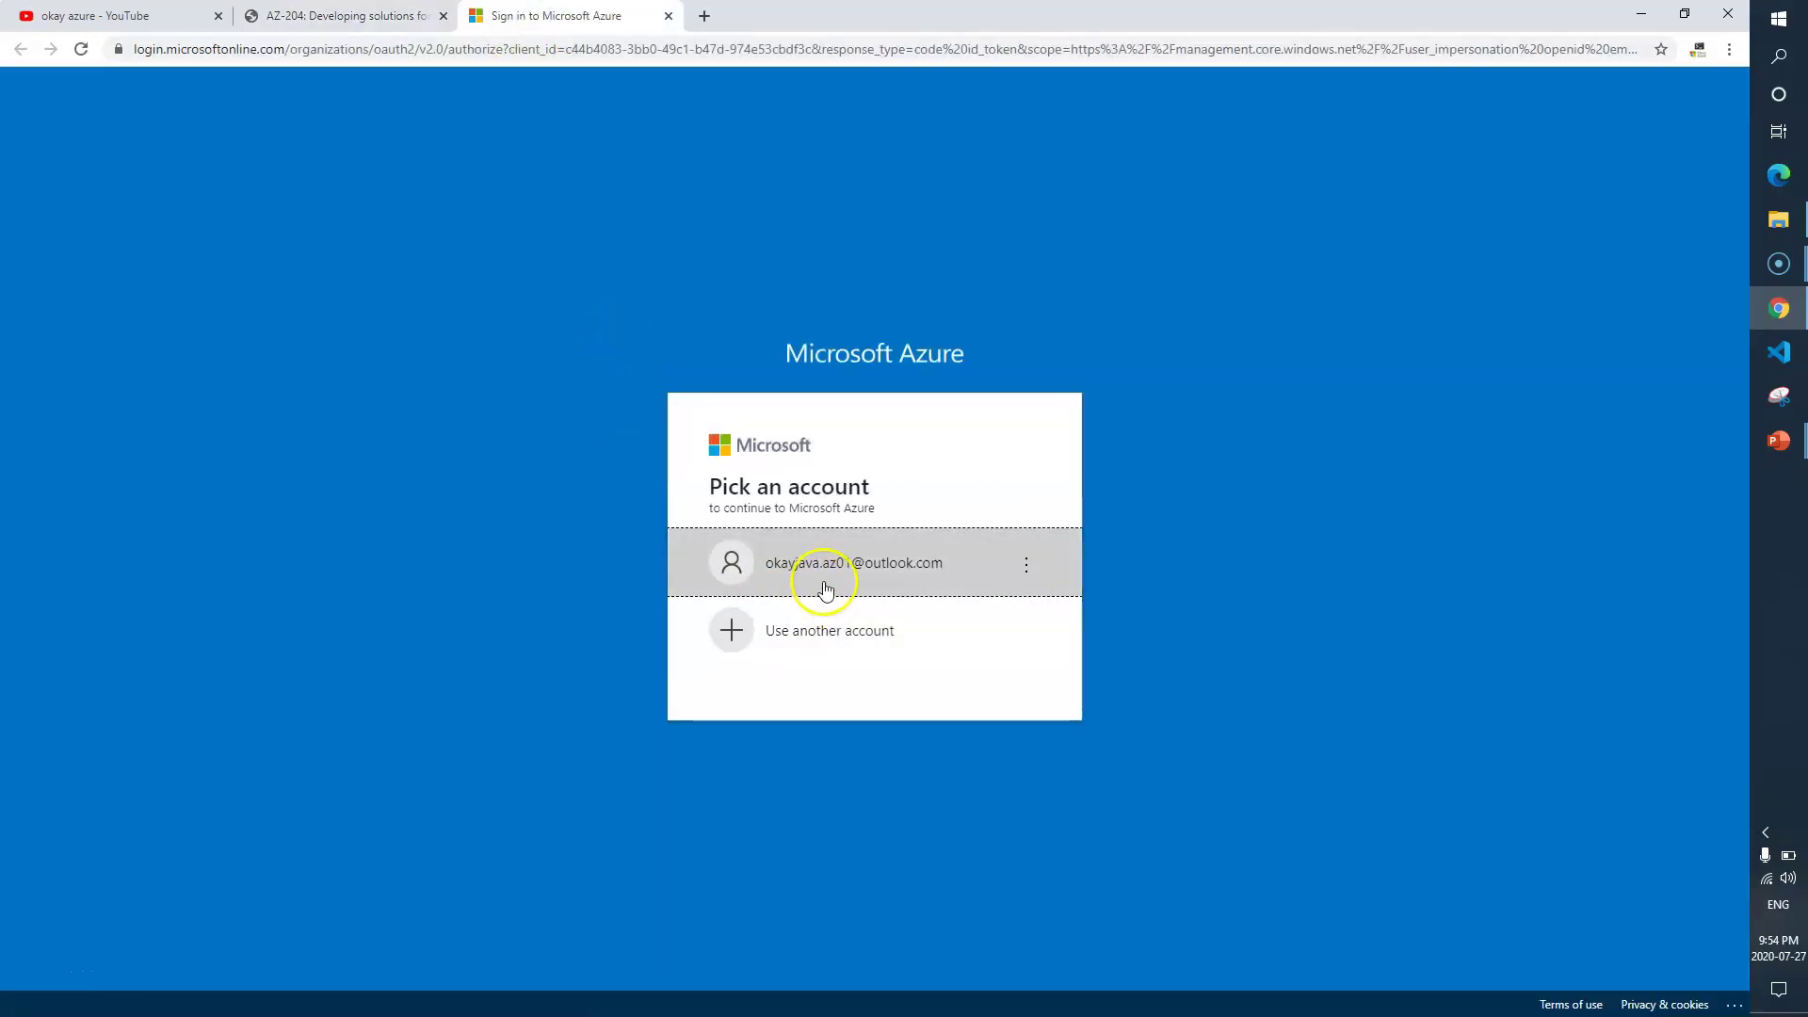
{"action": "left_click", "coordinate": [826, 590]}
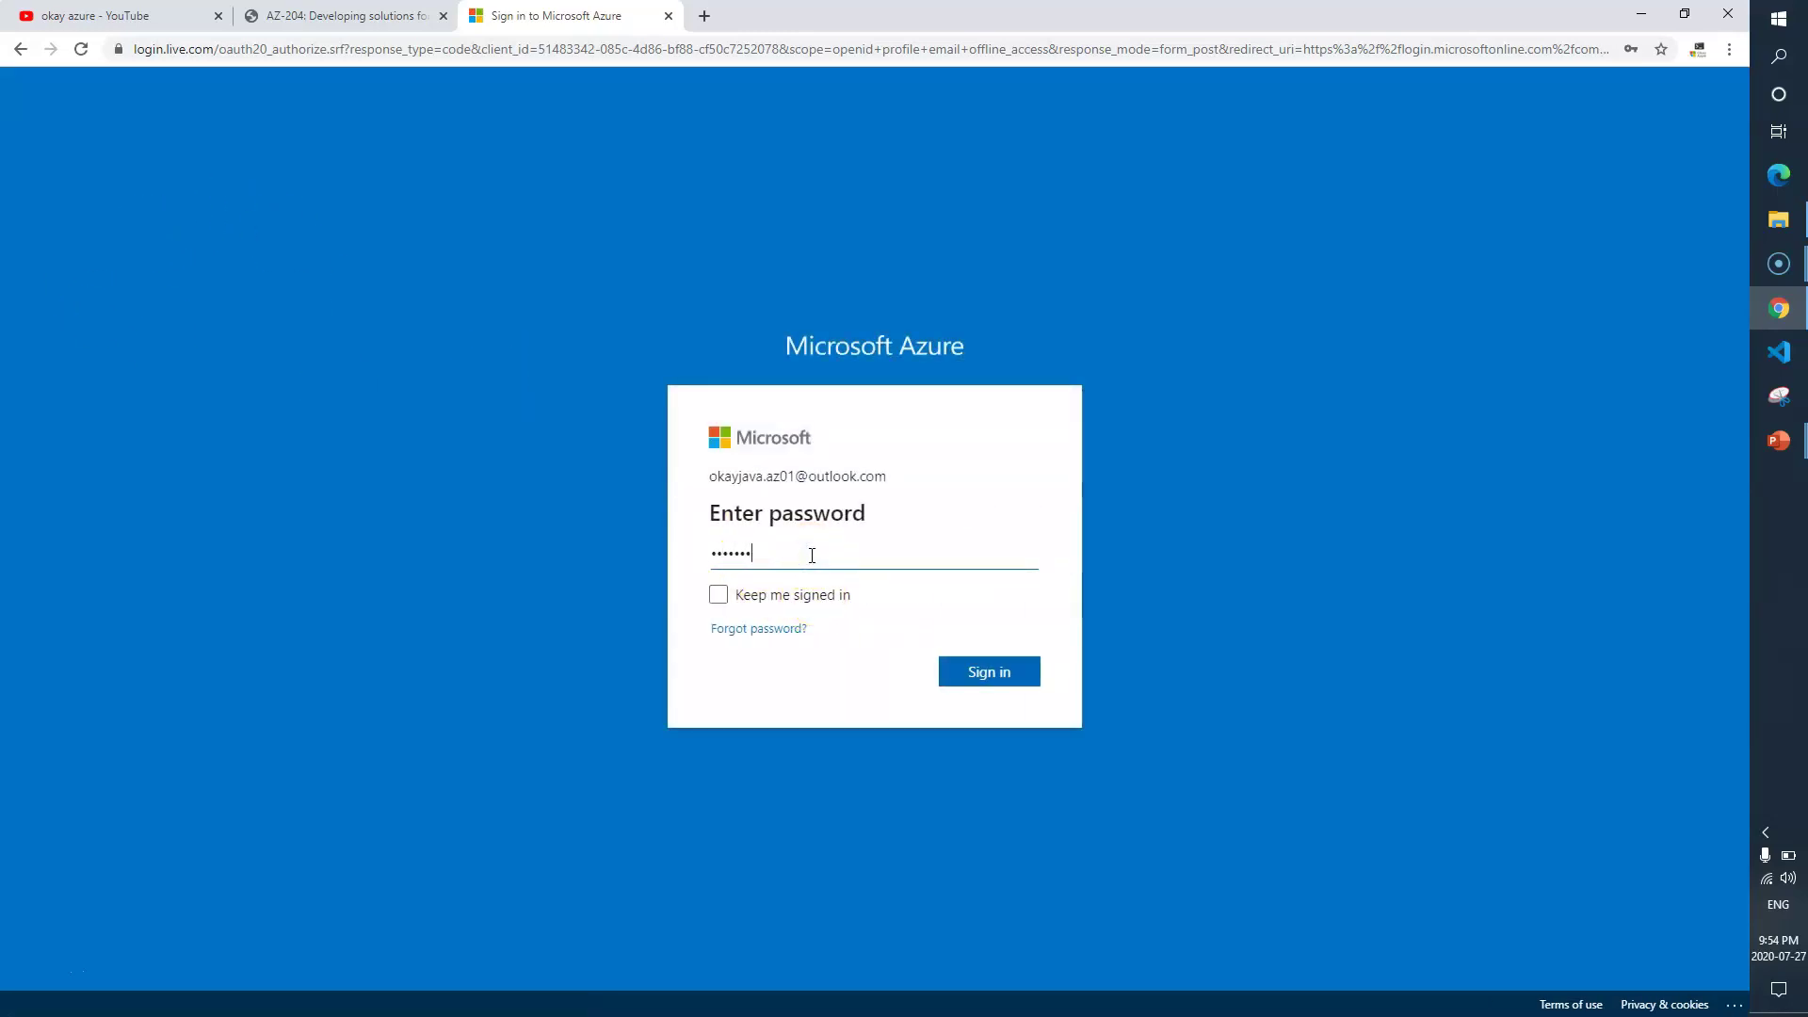
{"action": "left_click", "coordinate": [975, 671]}
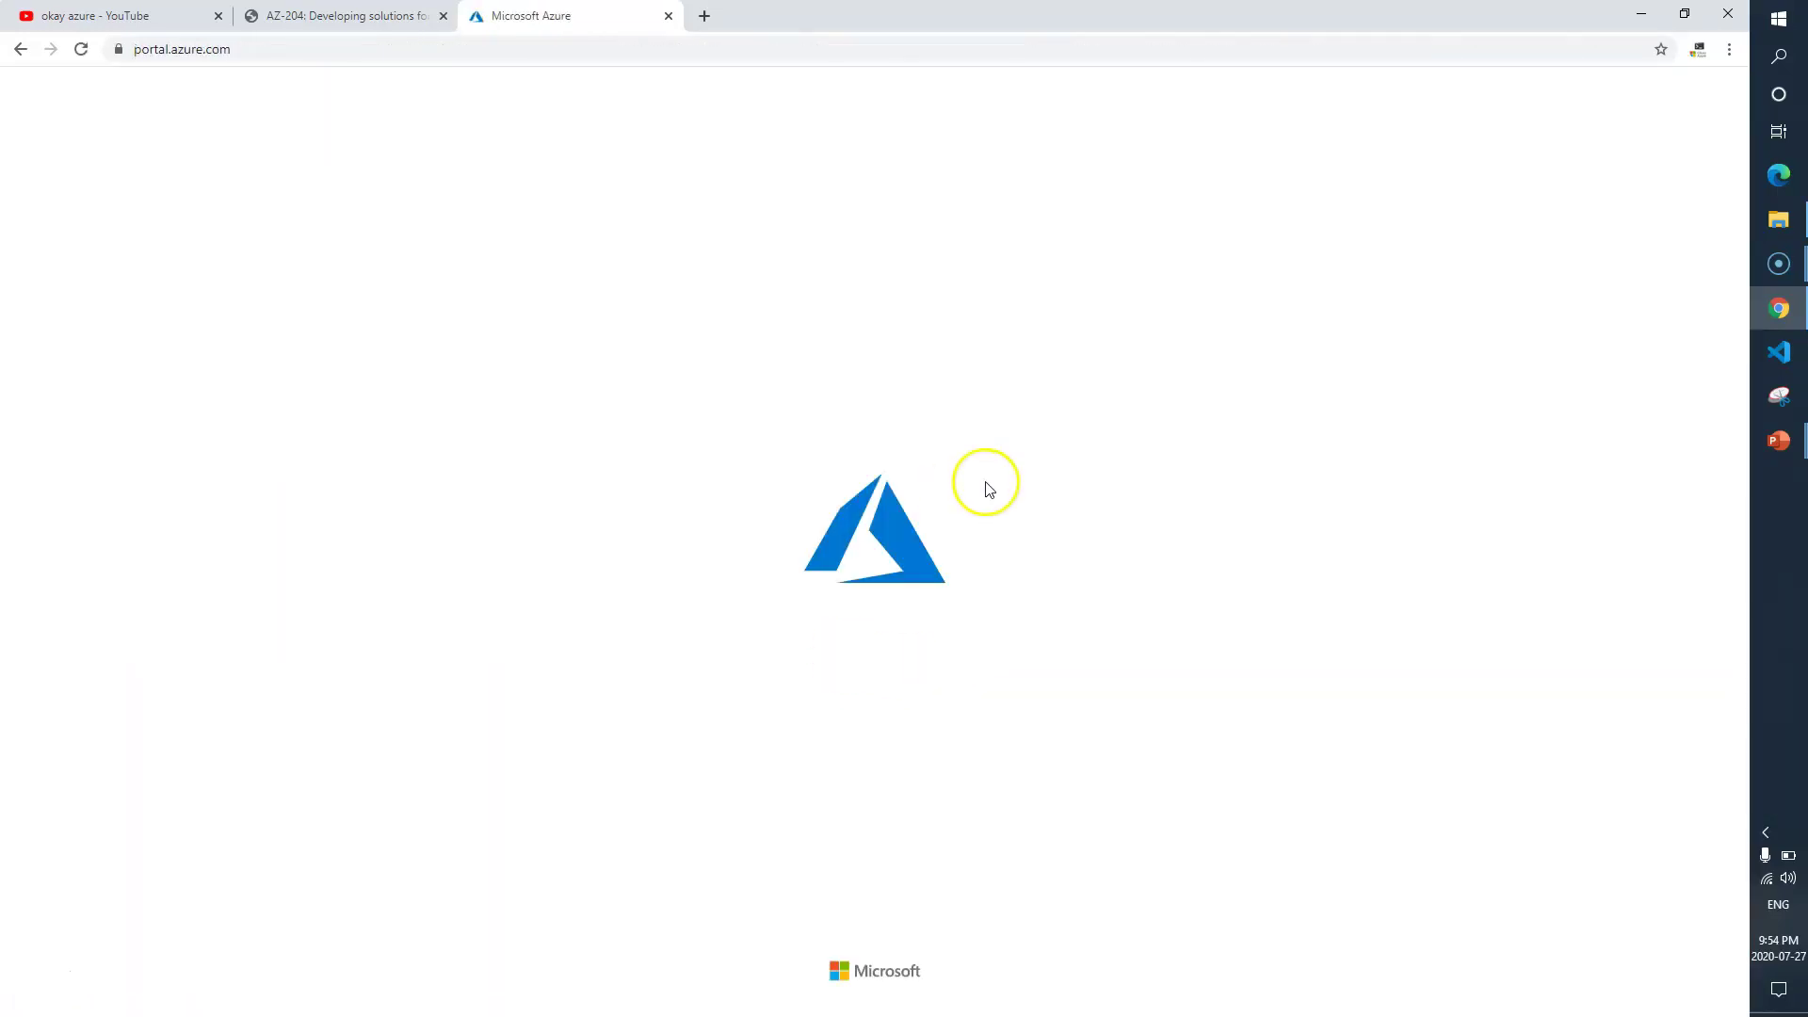
Read the lab's Task 2 instructions on creating an Azure SQL Database server resource.
{"action": "left_click", "coordinate": [356, 16]}
{"action": "left_click_drag", "start_coordinate": [574, 153], "coordinate": [726, 152]}
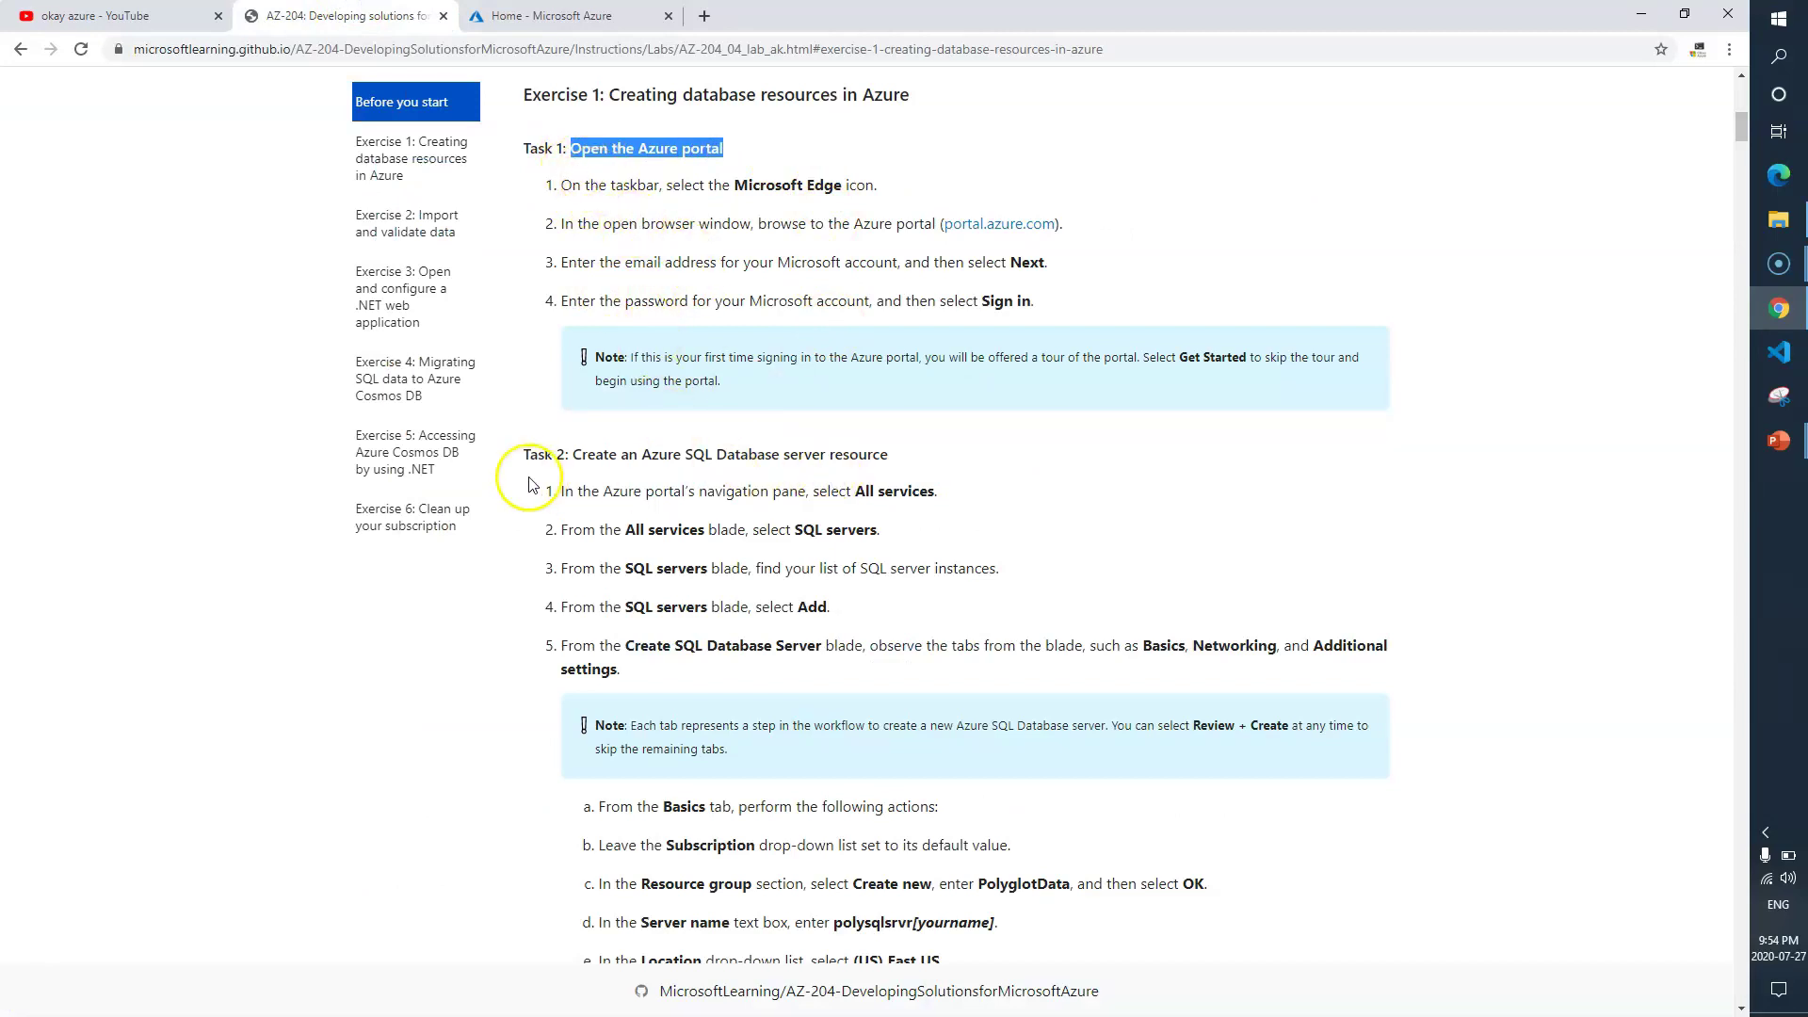
{"action": "left_click_drag", "start_coordinate": [575, 454], "coordinate": [850, 461]}
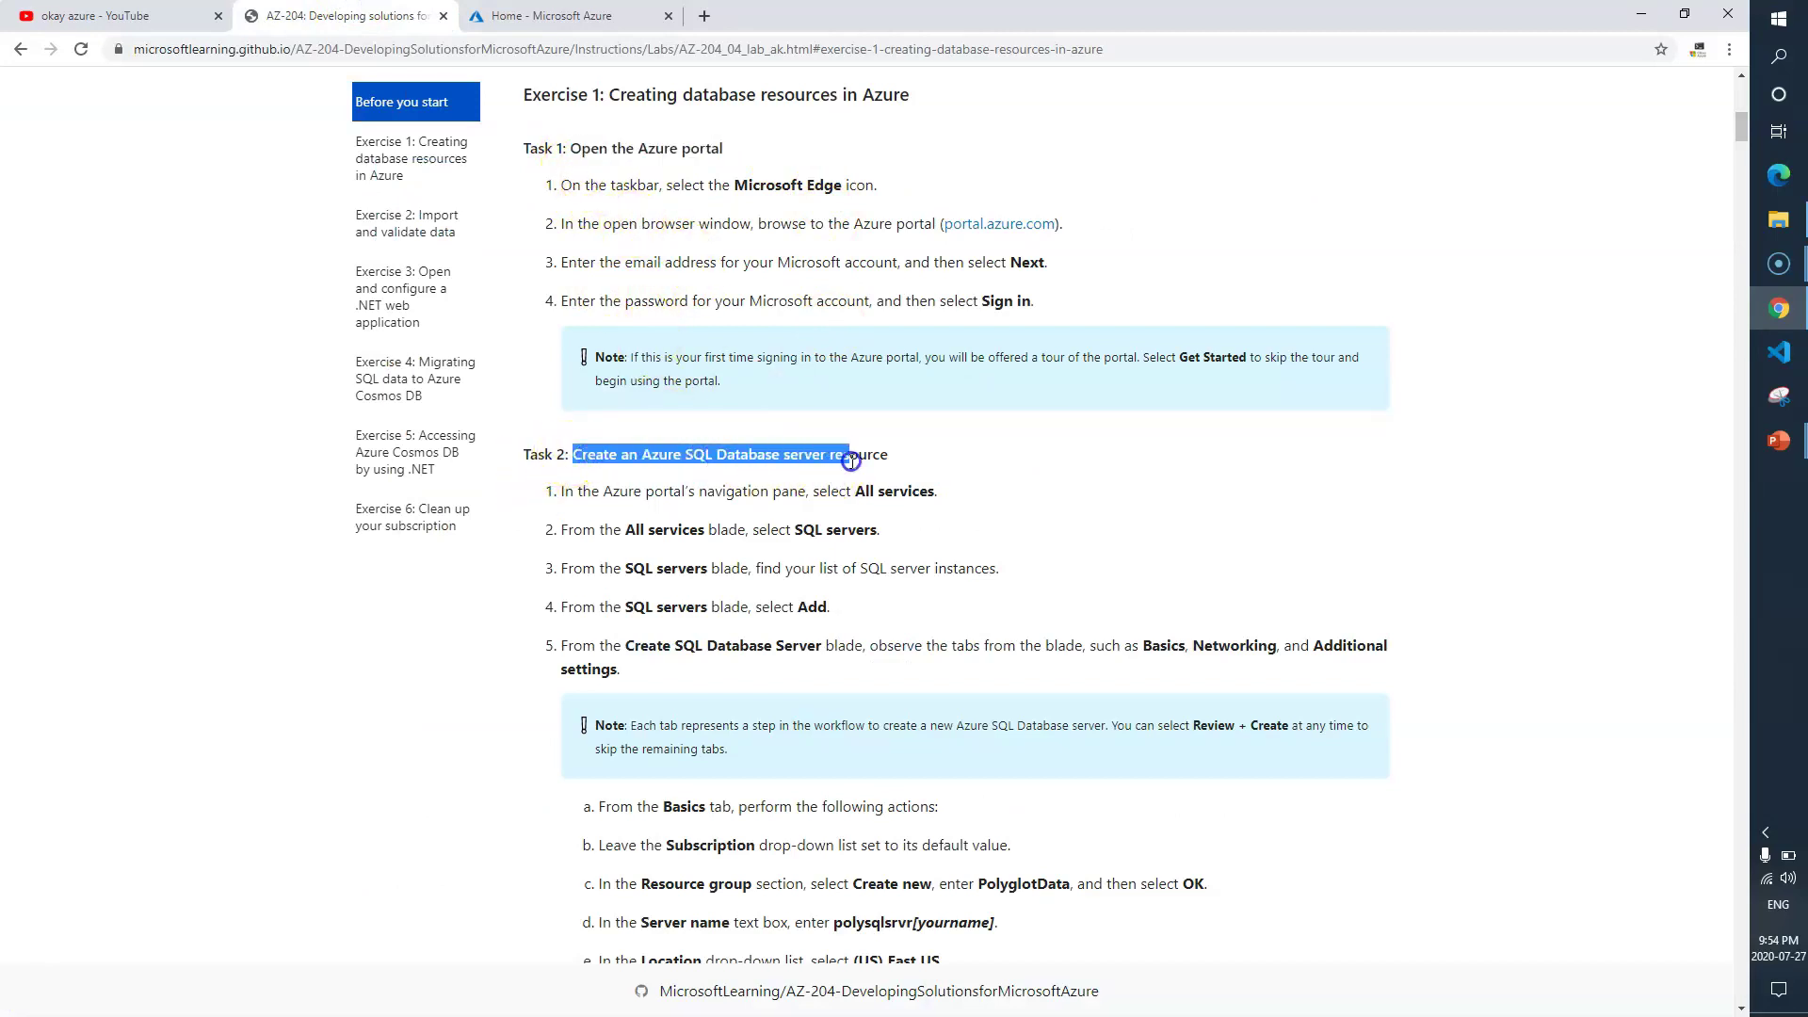
{"action": "left_click", "coordinate": [912, 461]}
{"action": "left_click_drag", "start_coordinate": [570, 455], "coordinate": [873, 459]}
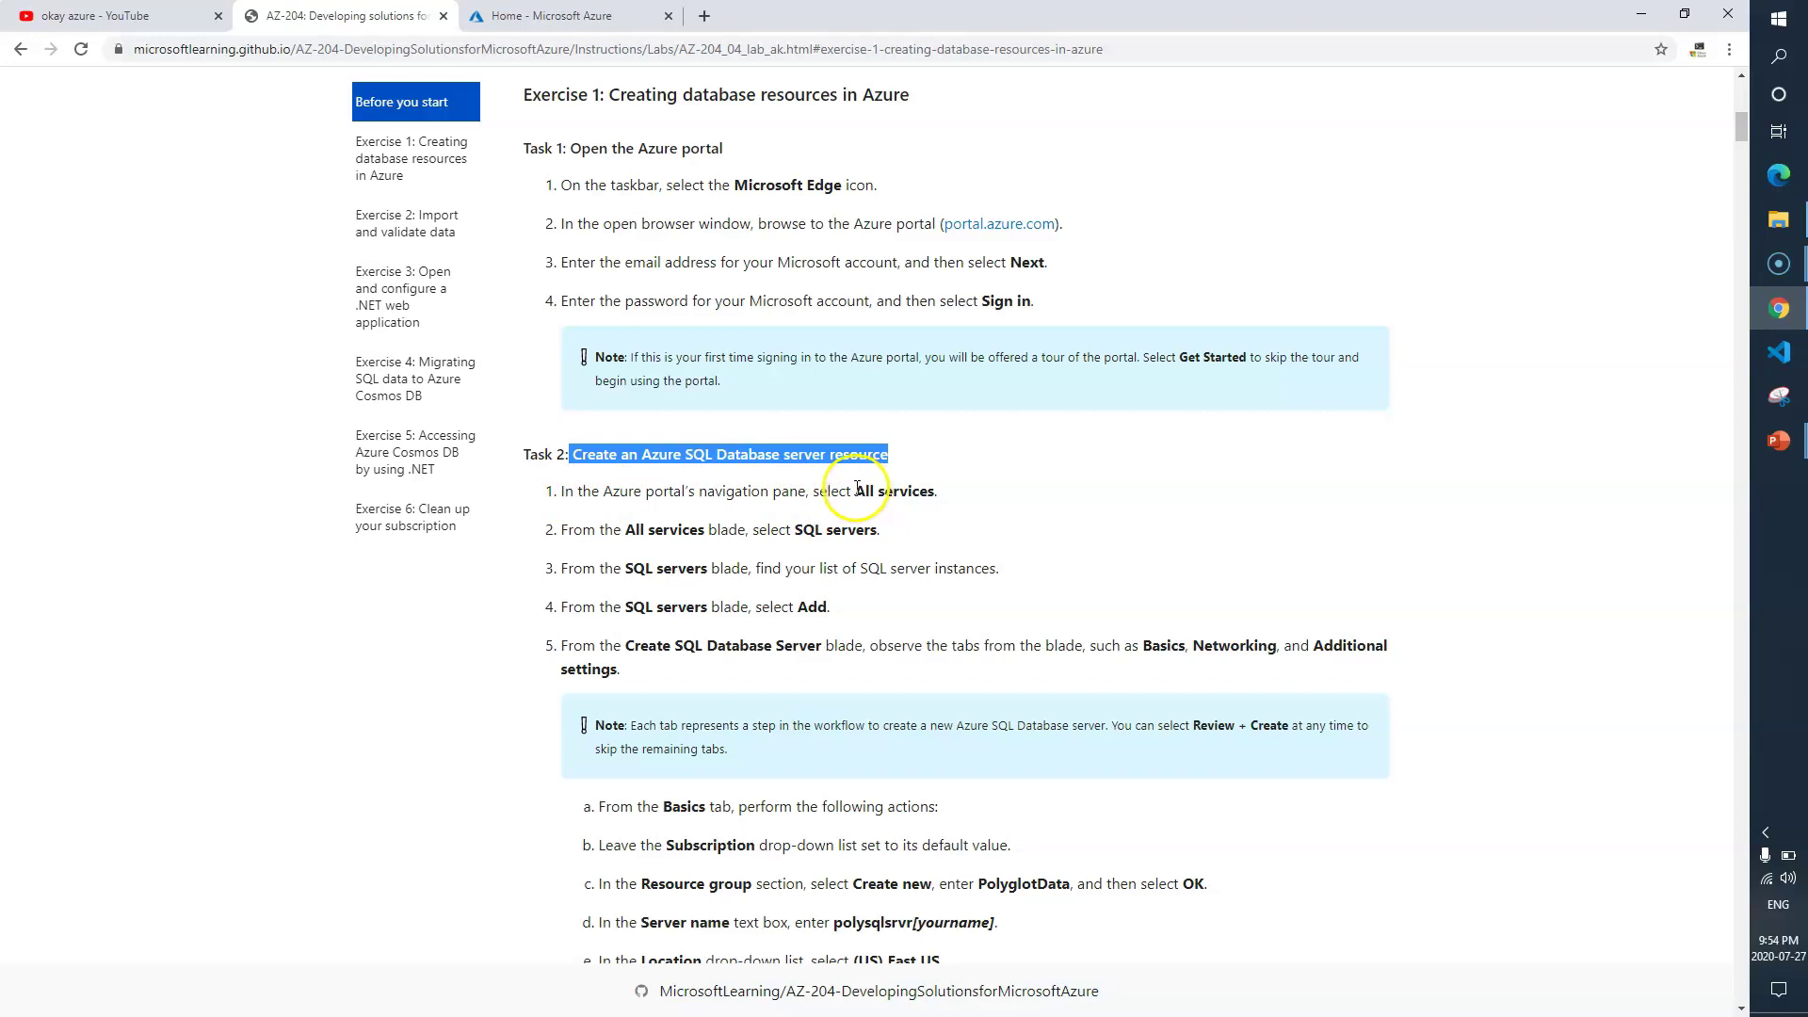
{"action": "left_click_drag", "start_coordinate": [856, 489], "coordinate": [943, 491]}
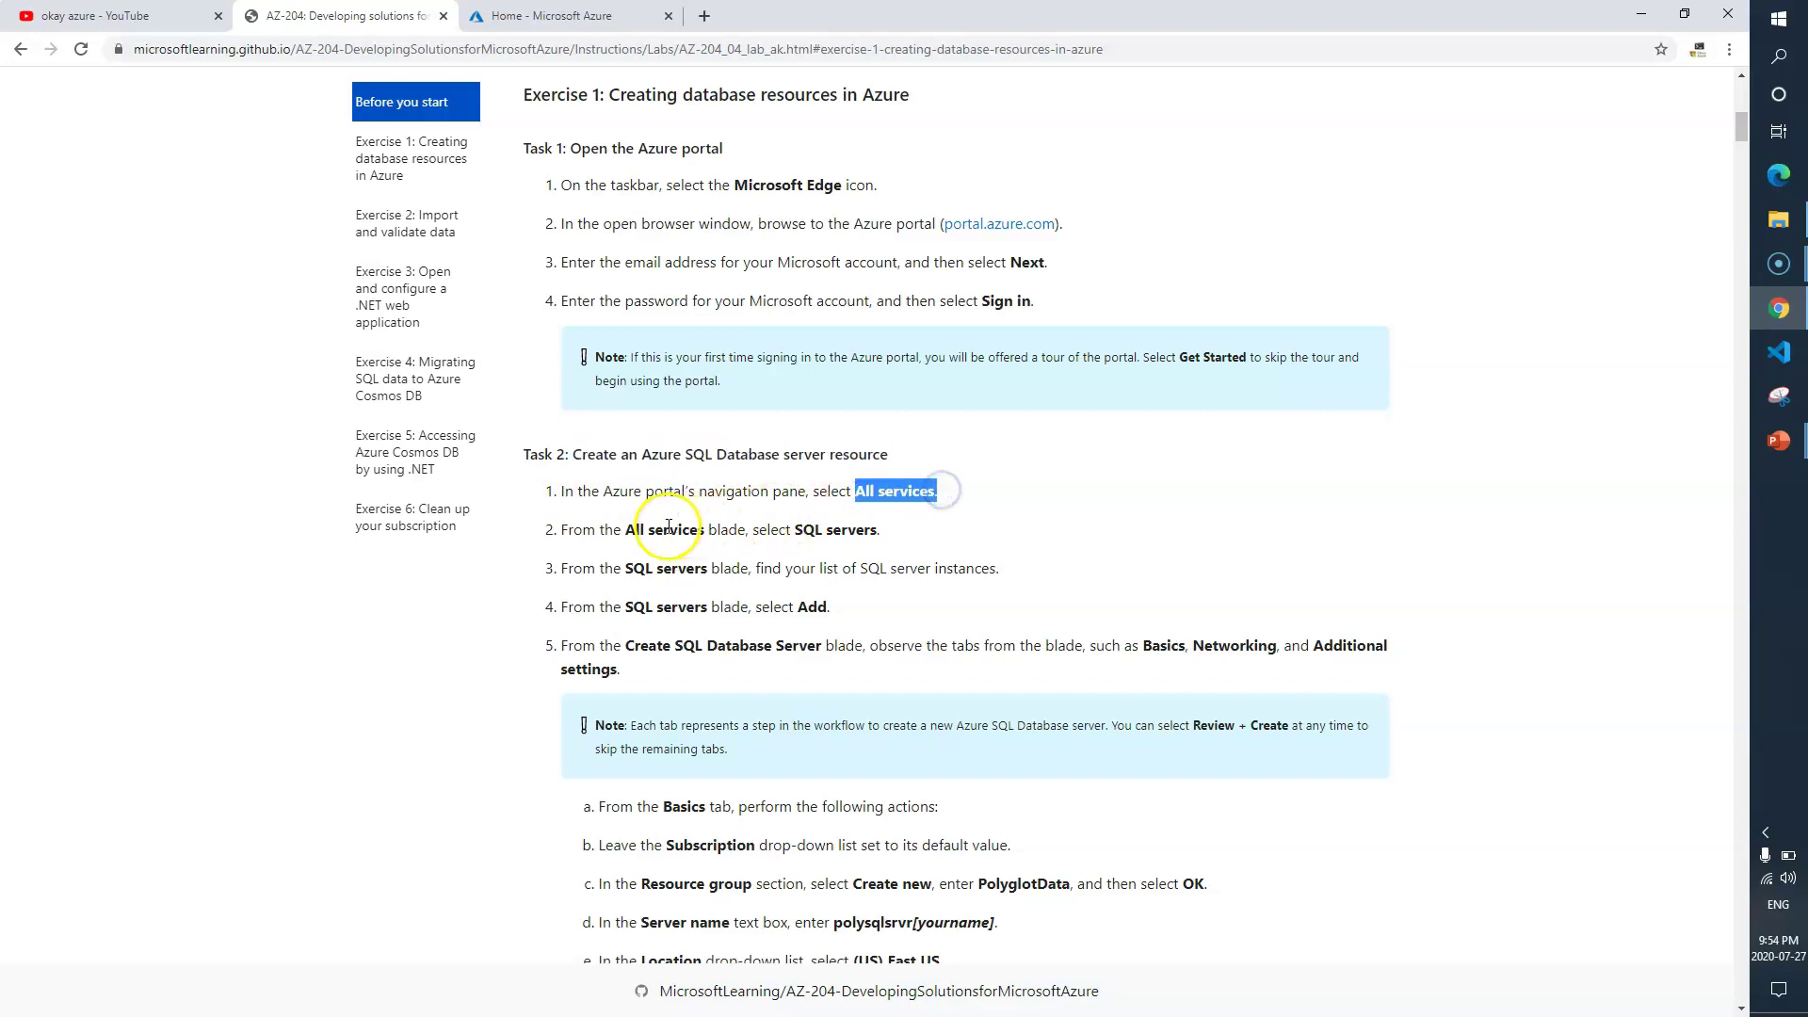
{"action": "left_click_drag", "start_coordinate": [638, 530], "coordinate": [646, 530]}
{"action": "left_click_drag", "start_coordinate": [796, 530], "coordinate": [855, 531]}
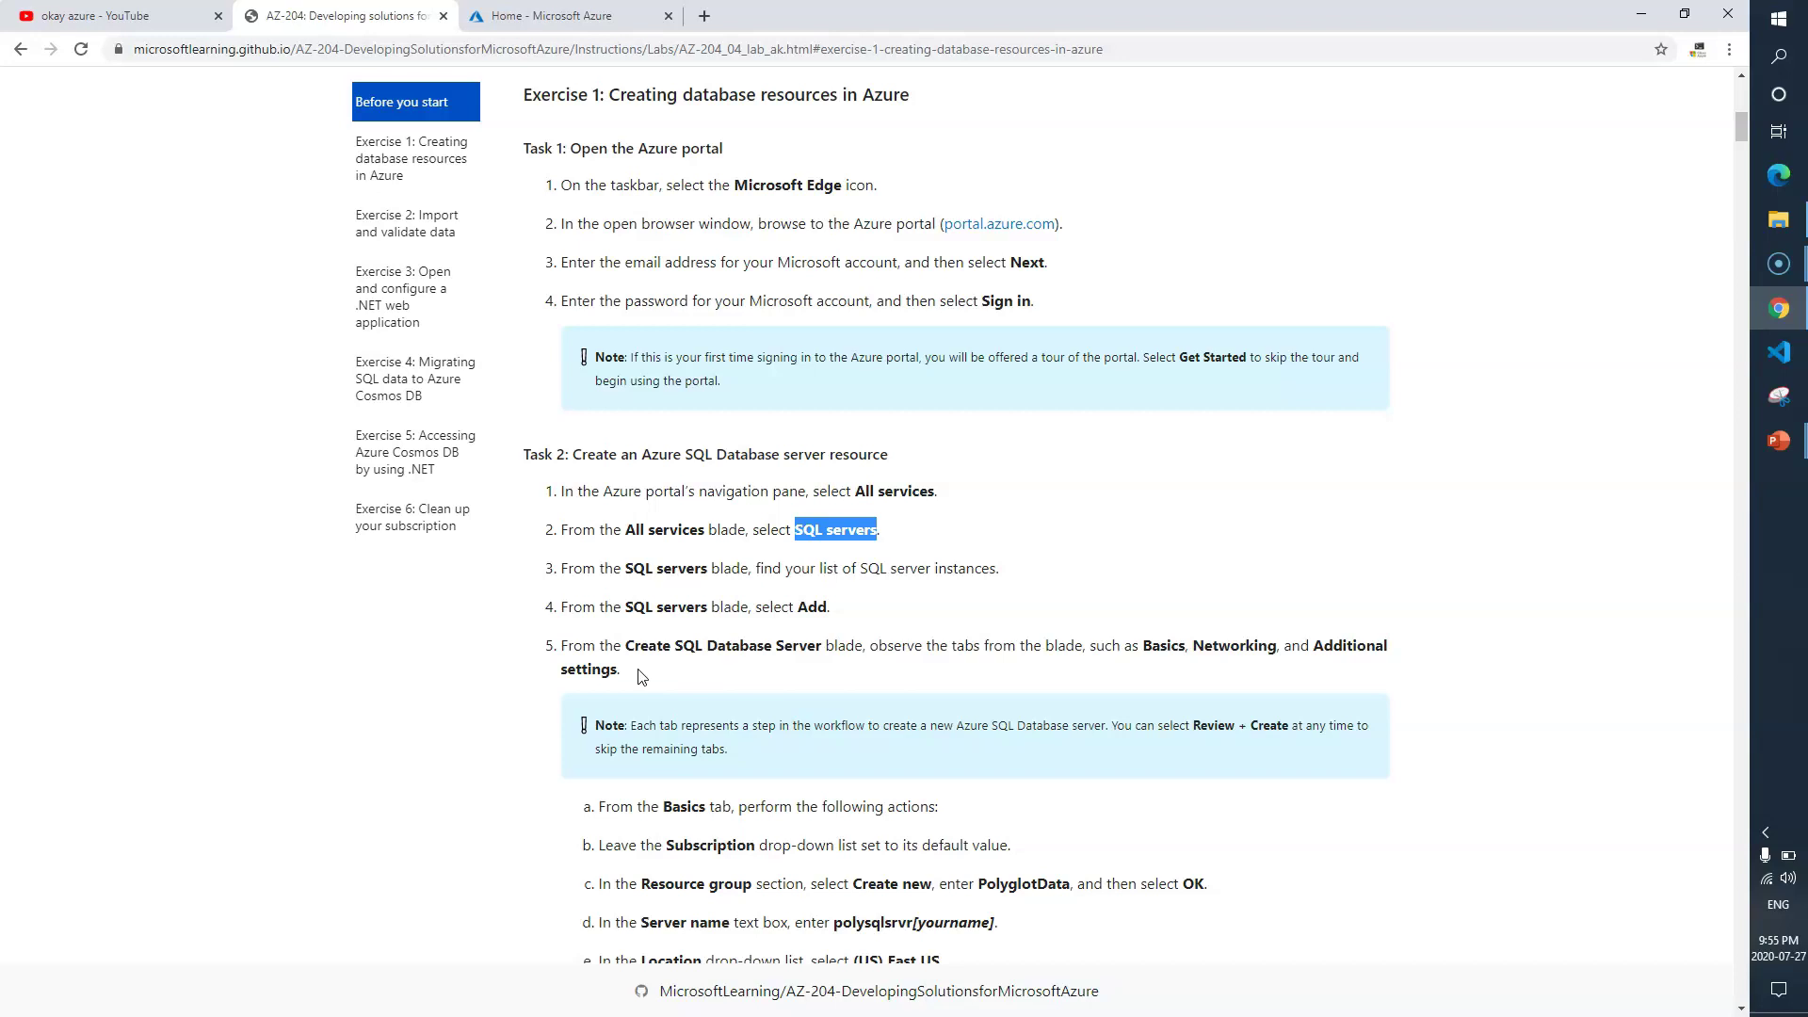
{"action": "left_click_drag", "start_coordinate": [641, 676], "coordinate": [576, 529]}
{"action": "left_click", "coordinate": [600, 498]}
{"action": "left_click", "coordinate": [652, 91]}
Find the SQL servers service in the Azure portal and start creating a new SQL database server.
{"action": "left_click", "coordinate": [544, 15]}
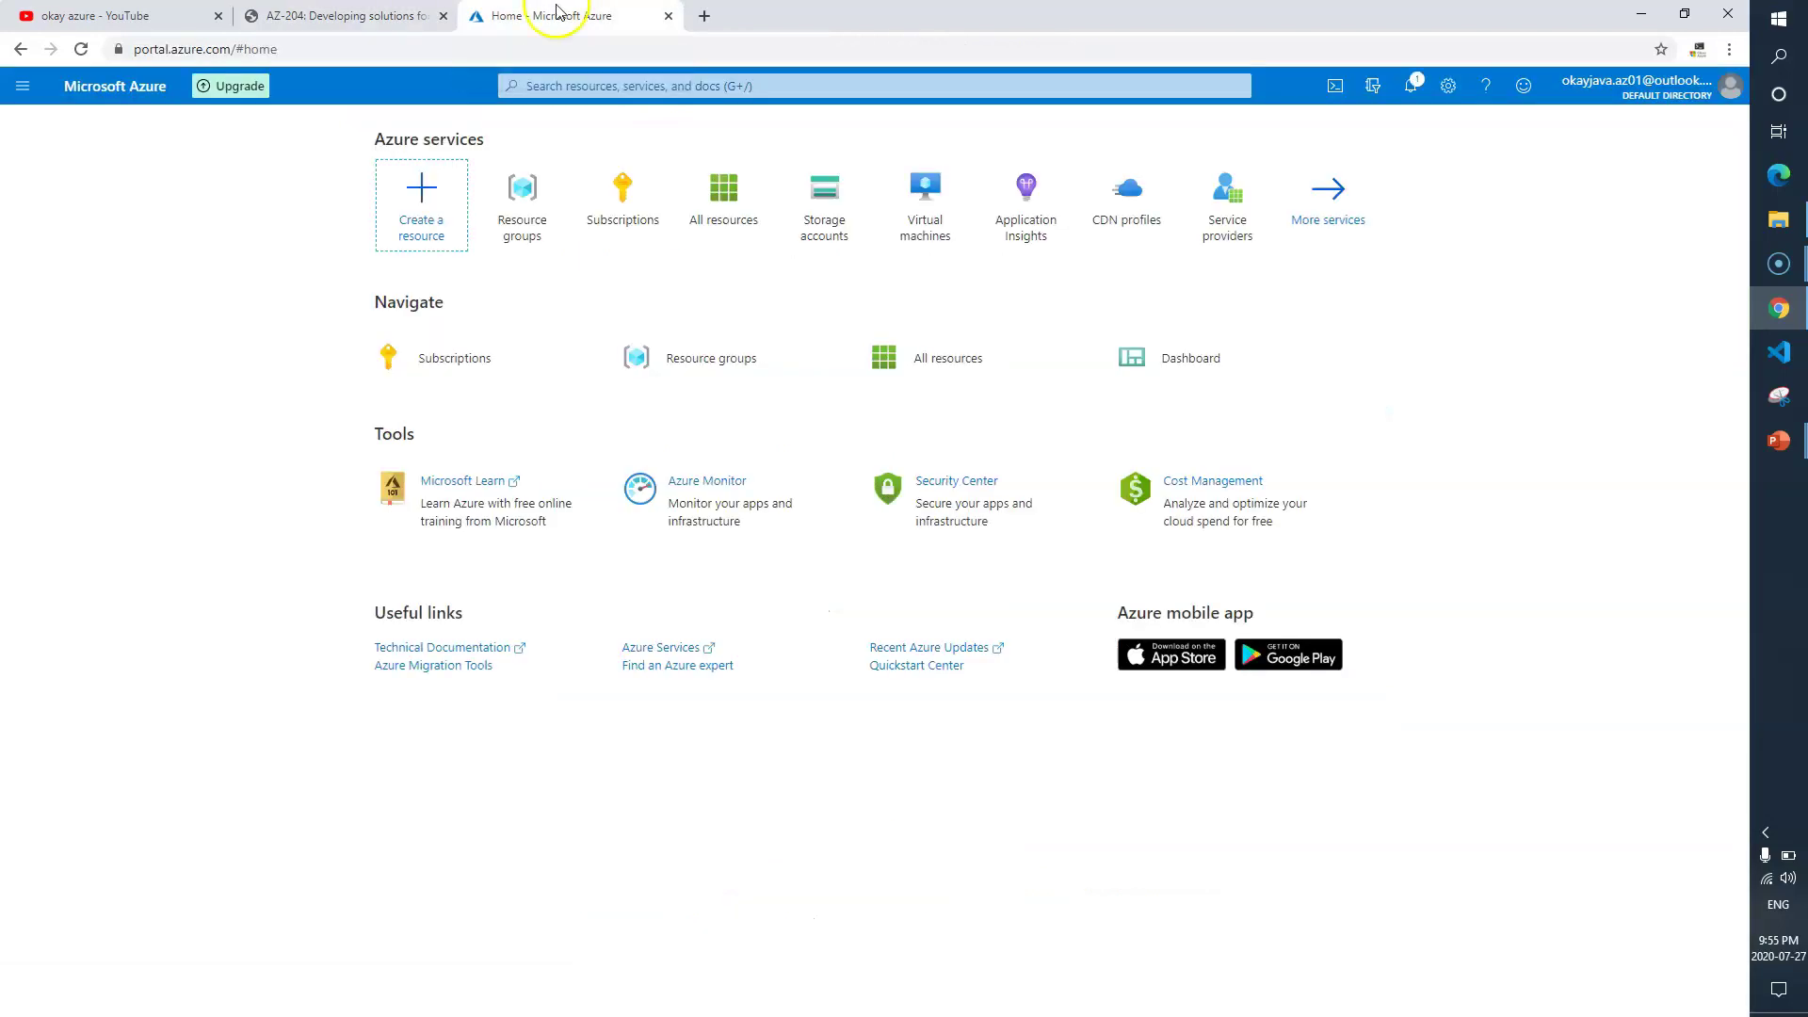
{"action": "left_click", "coordinate": [807, 87]}
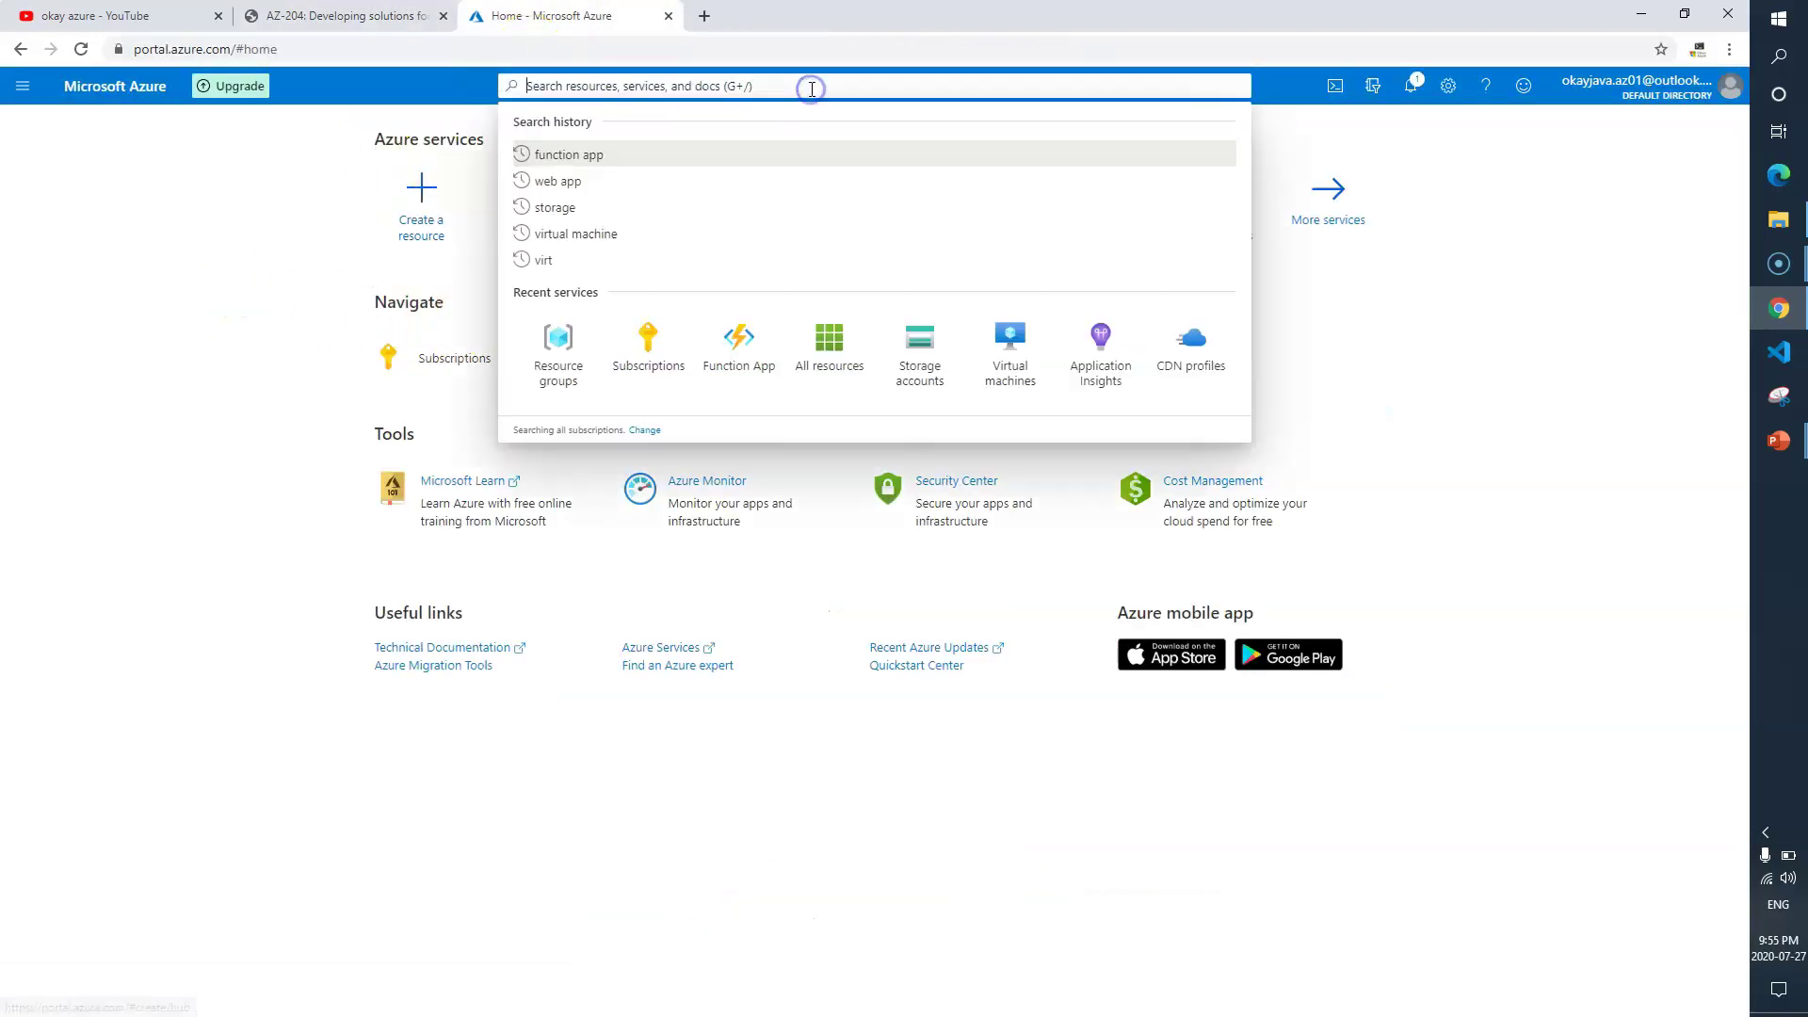
{"action": "type", "text": "SQL servers"}
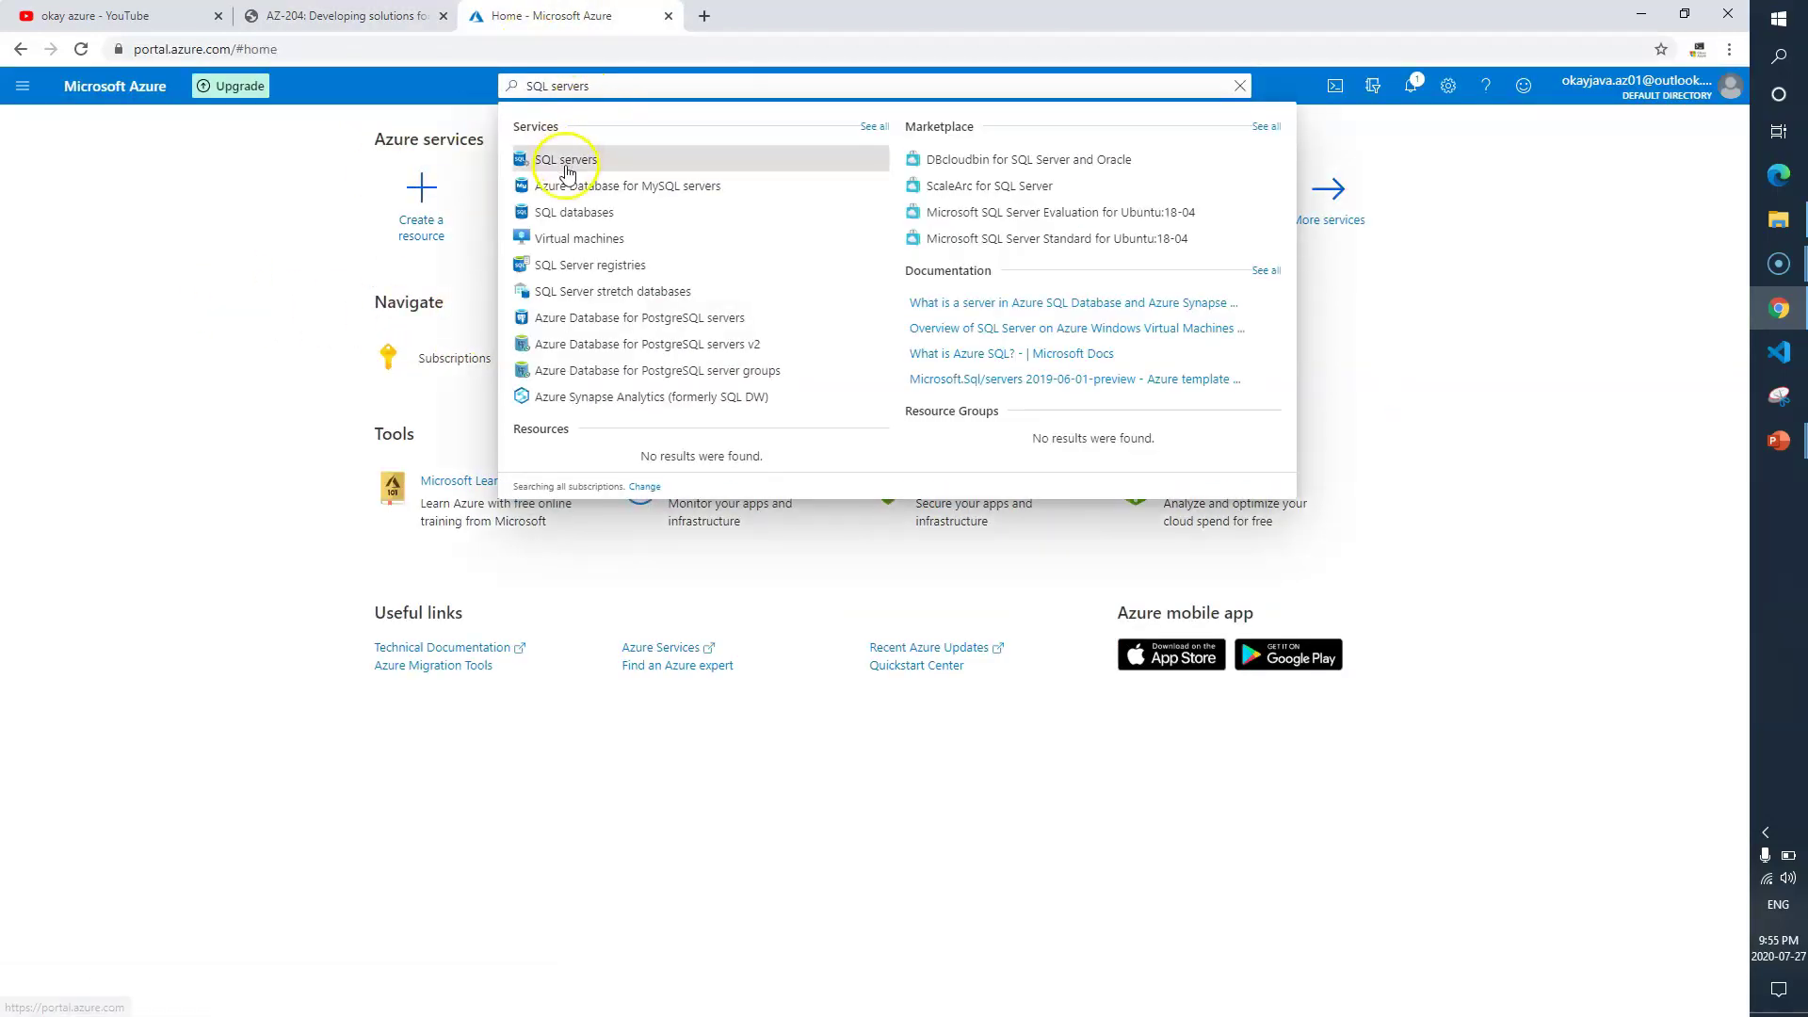
{"action": "left_click", "coordinate": [582, 162]}
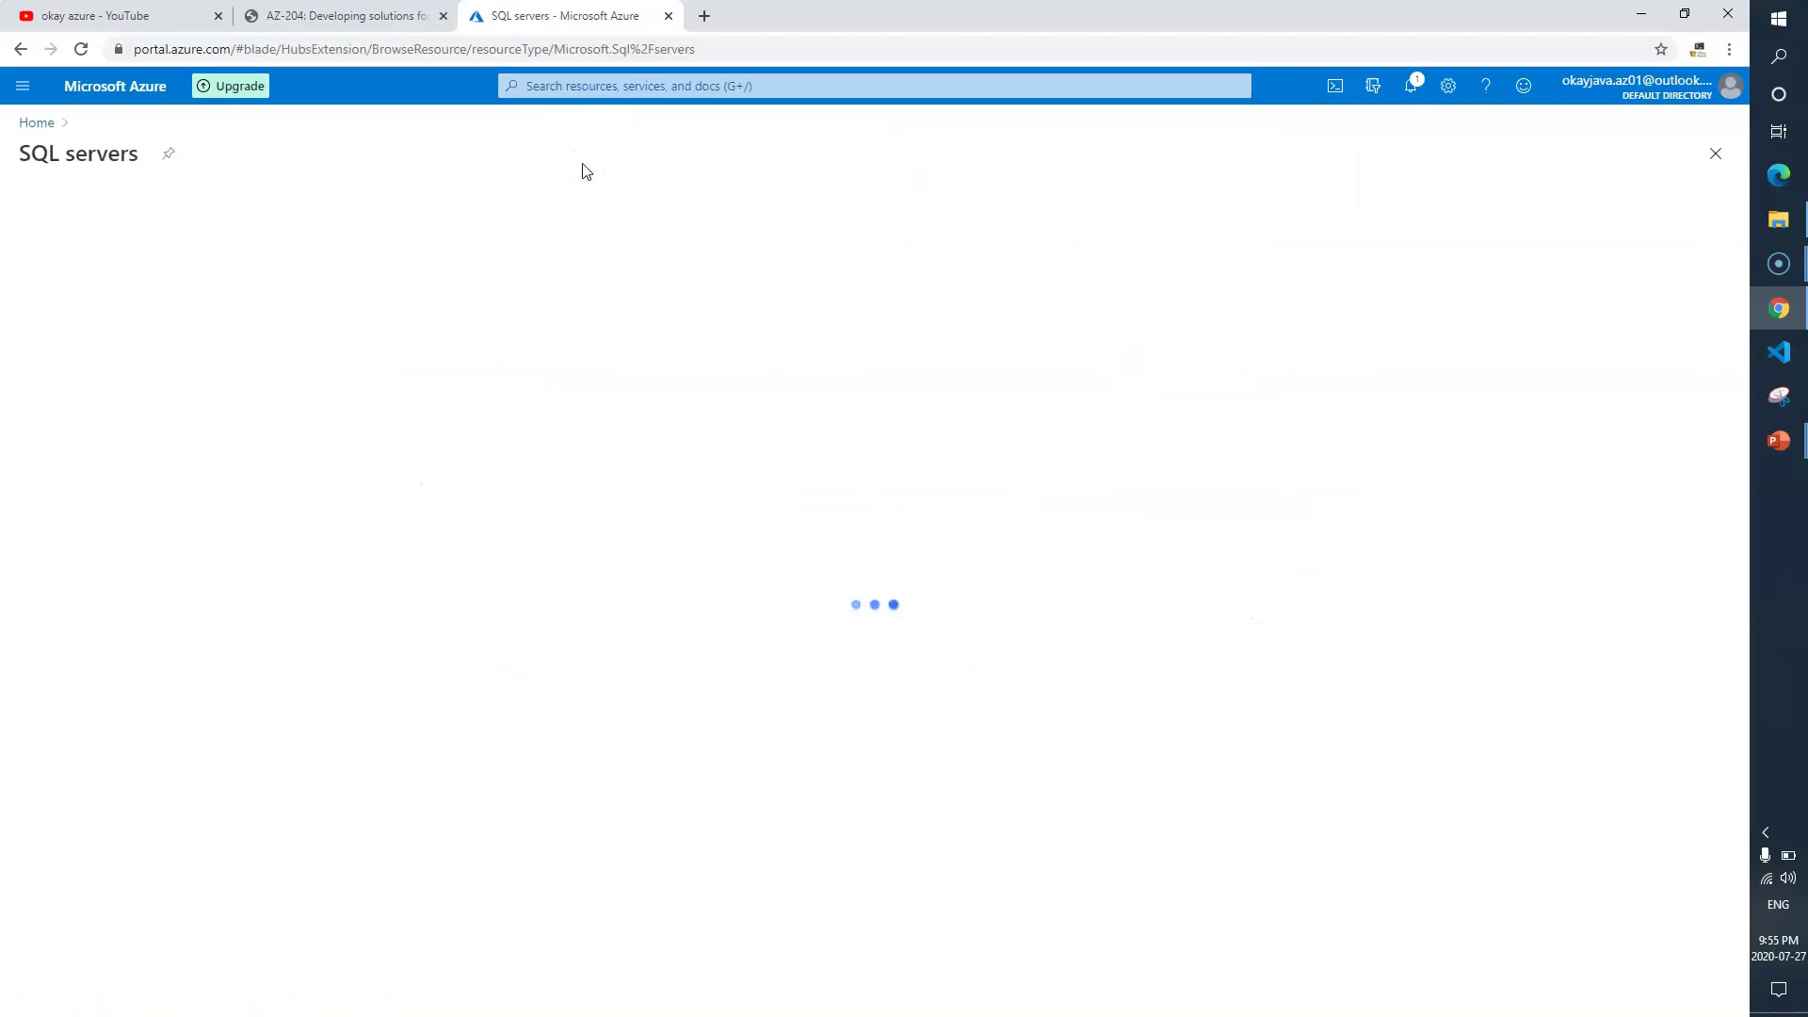
{"action": "left_click", "coordinate": [805, 88]}
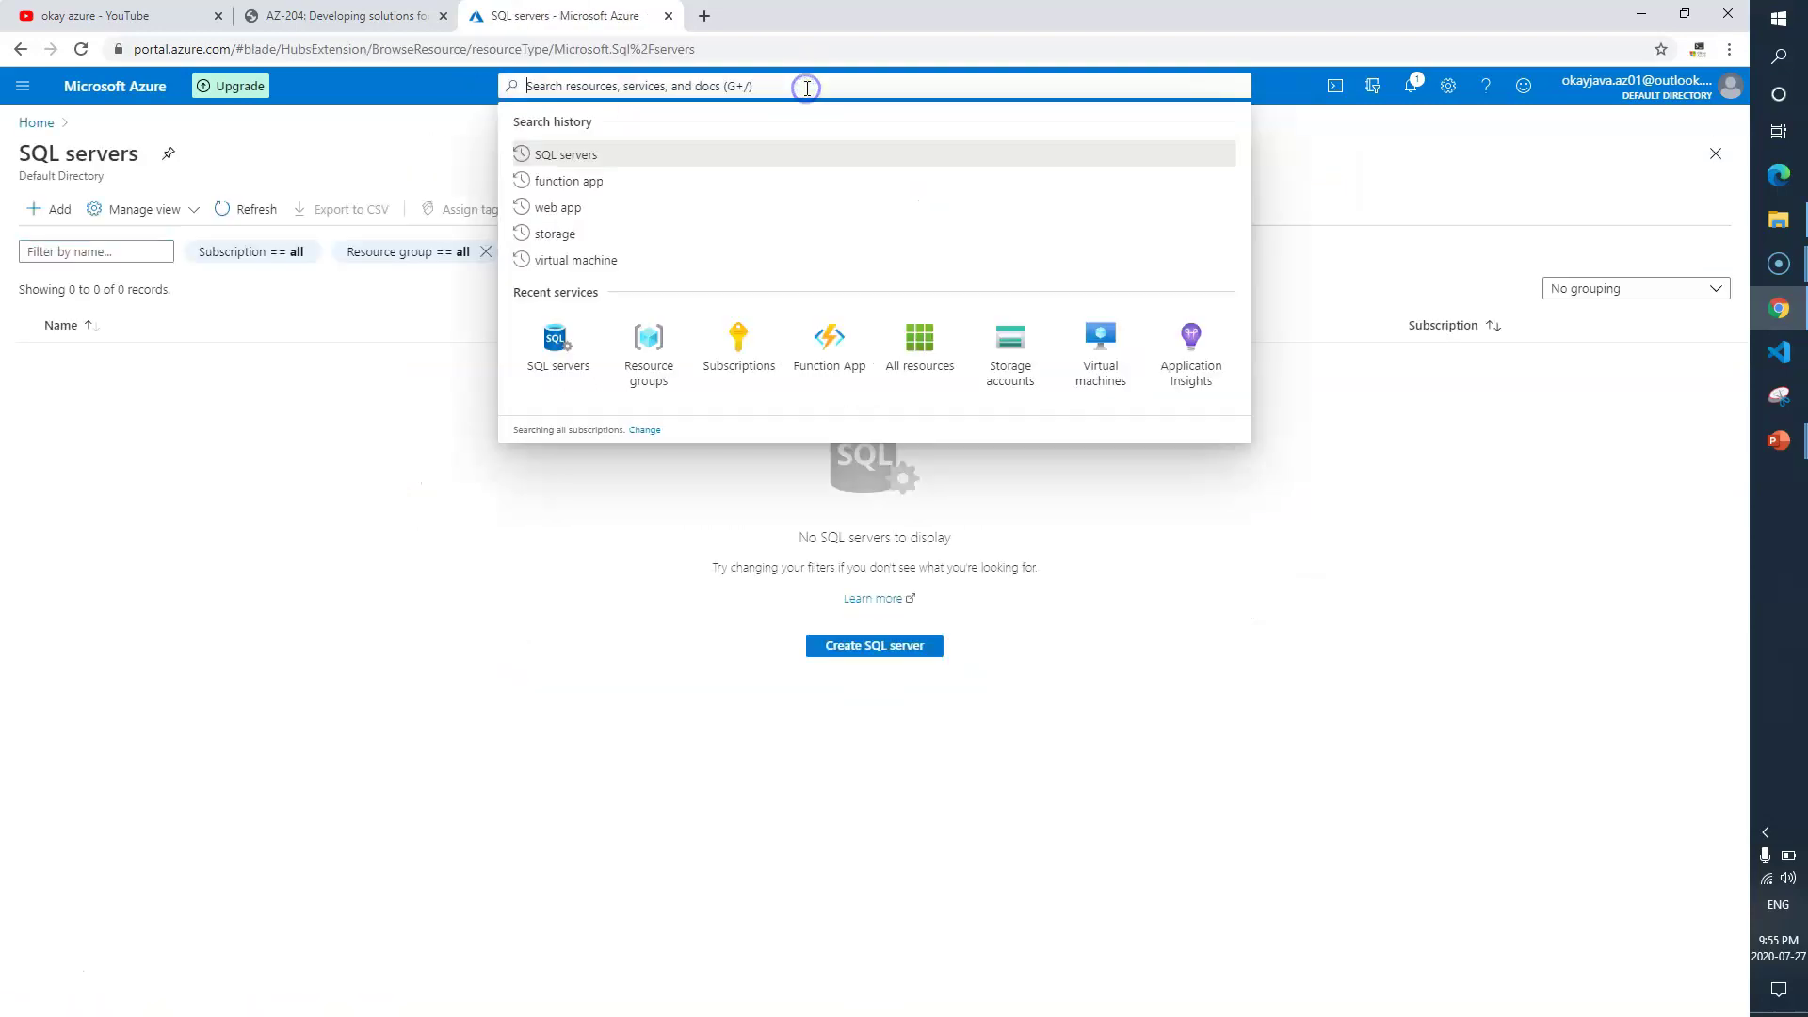
{"action": "left_click", "coordinate": [390, 613]}
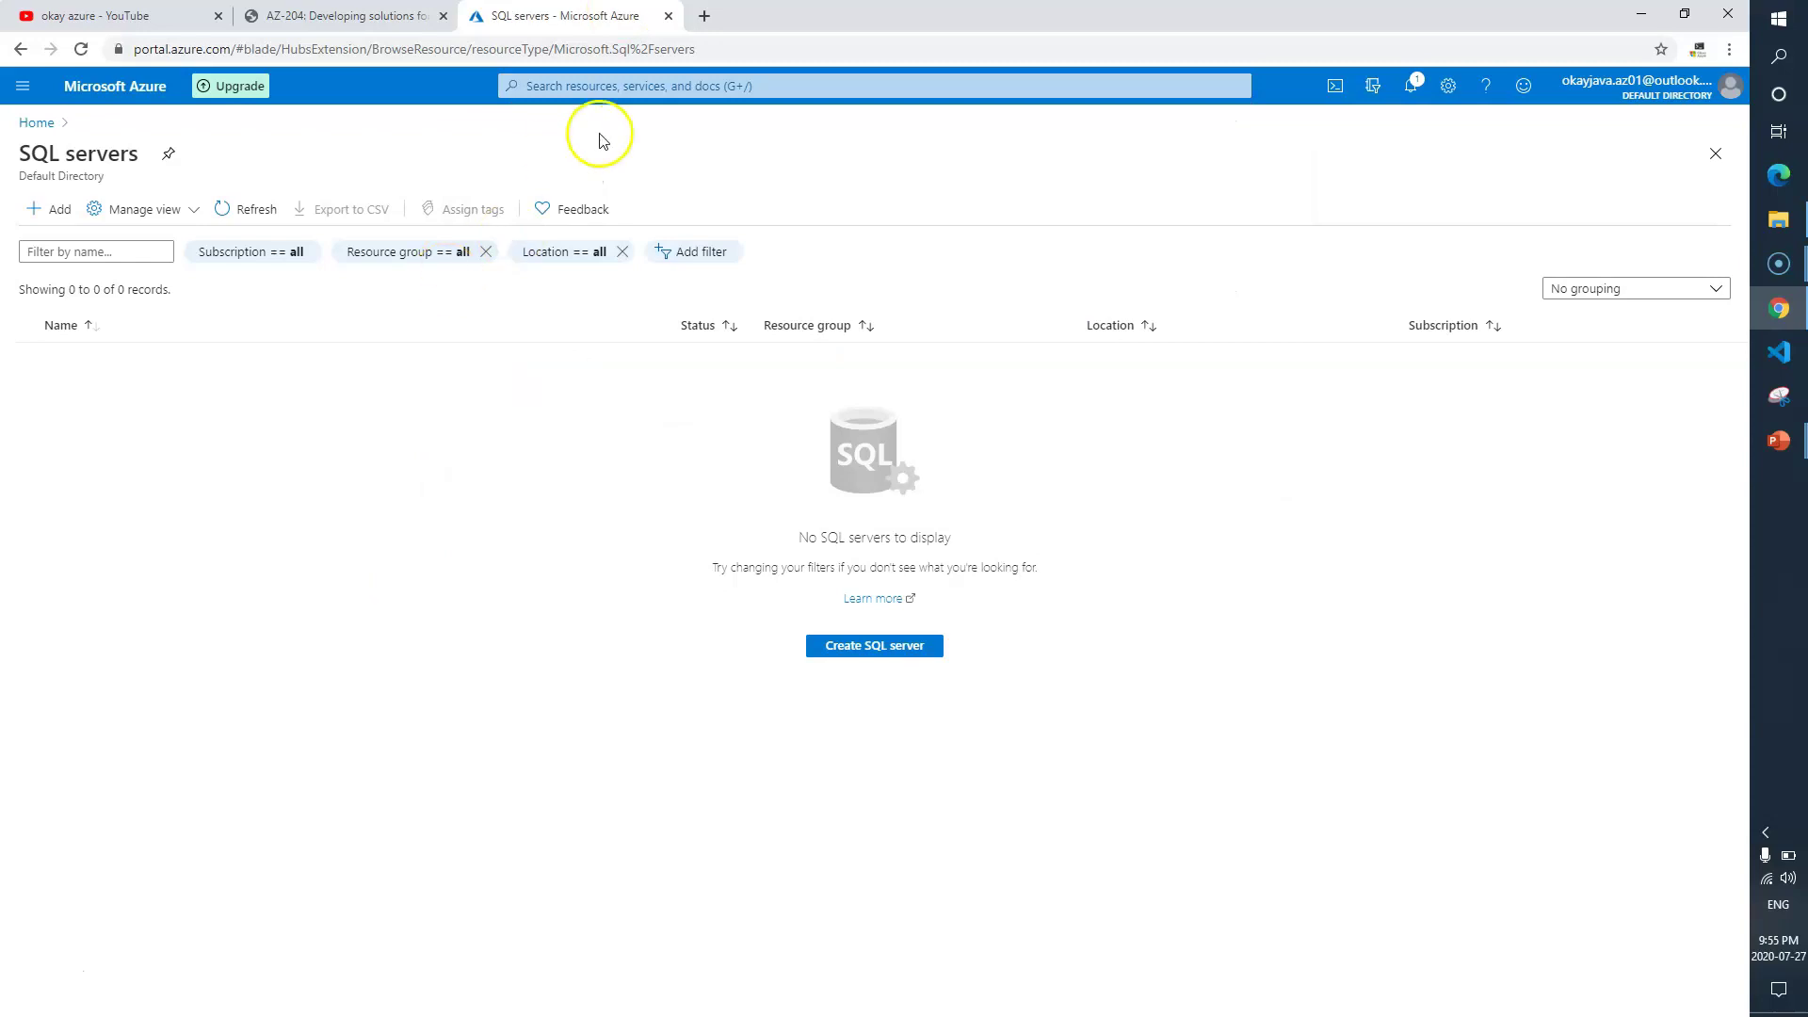
{"action": "left_click", "coordinate": [42, 220]}
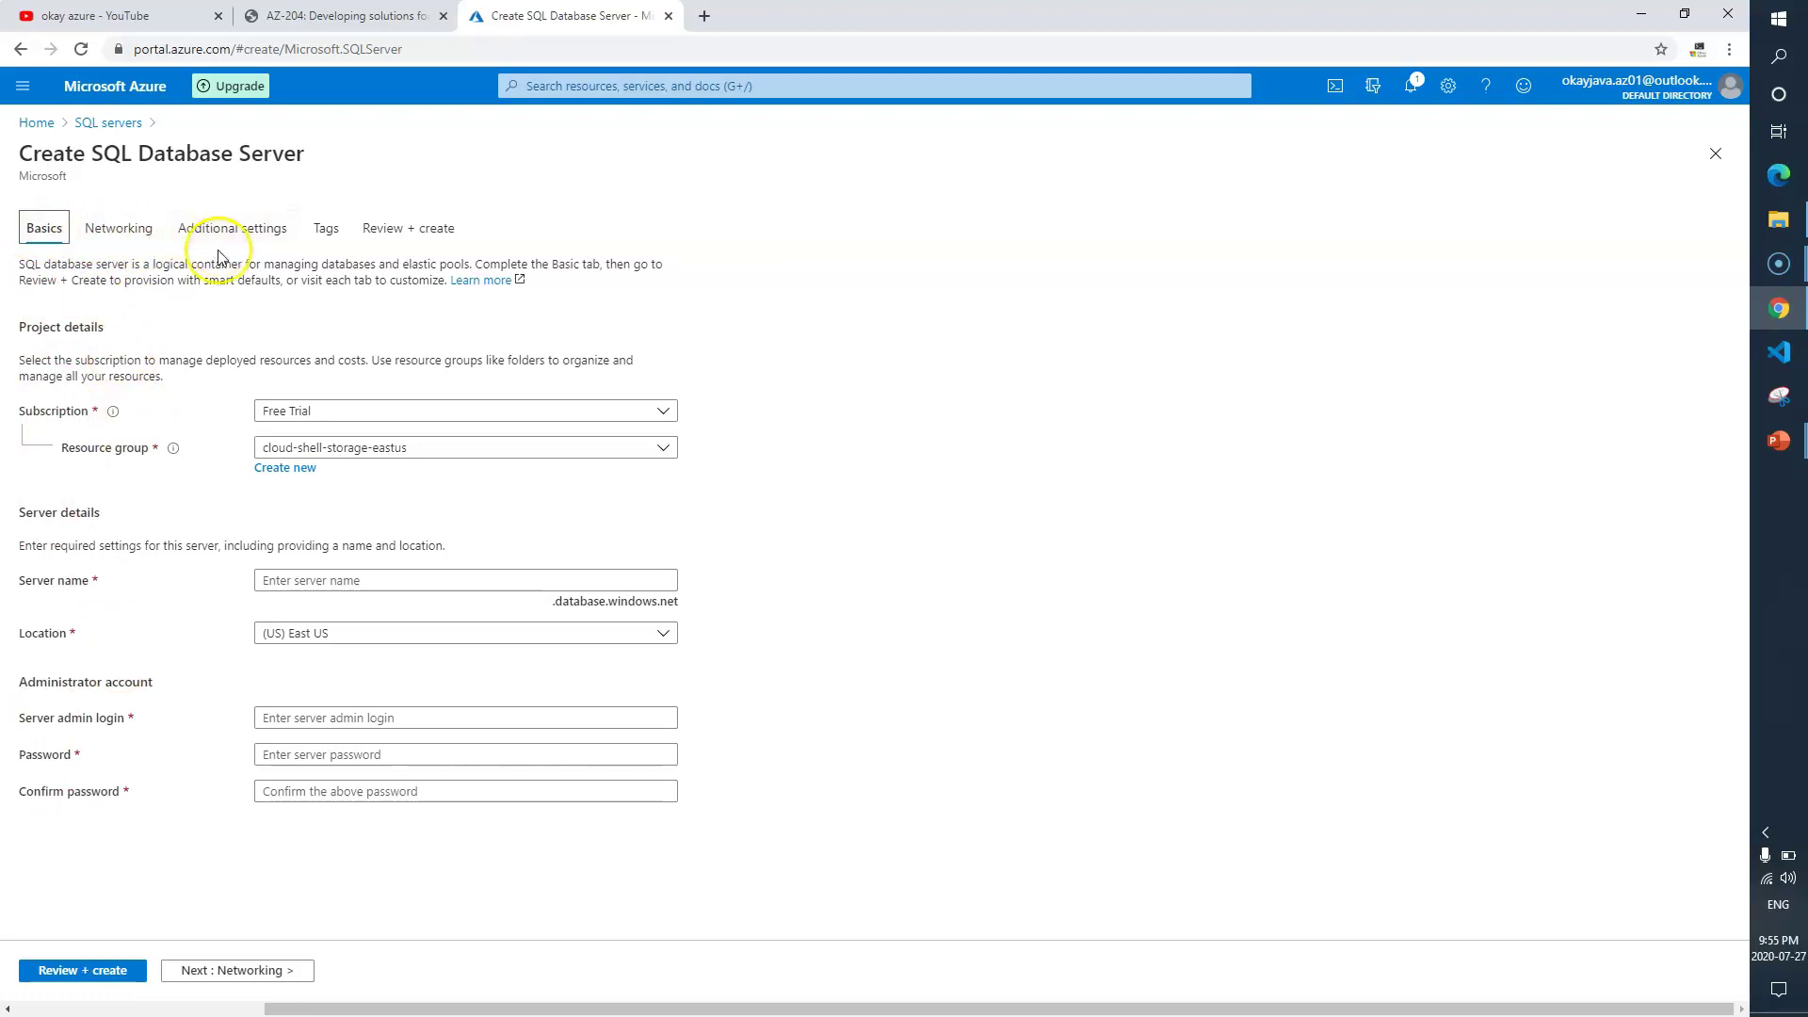
Review the lab's Basics instructions for the subscription, resource group, server name, location and administrator account.
{"action": "left_click", "coordinate": [329, 12]}
{"action": "scroll", "coordinate": [864, 546], "scroll_direction": "down", "scroll_amount": 2}
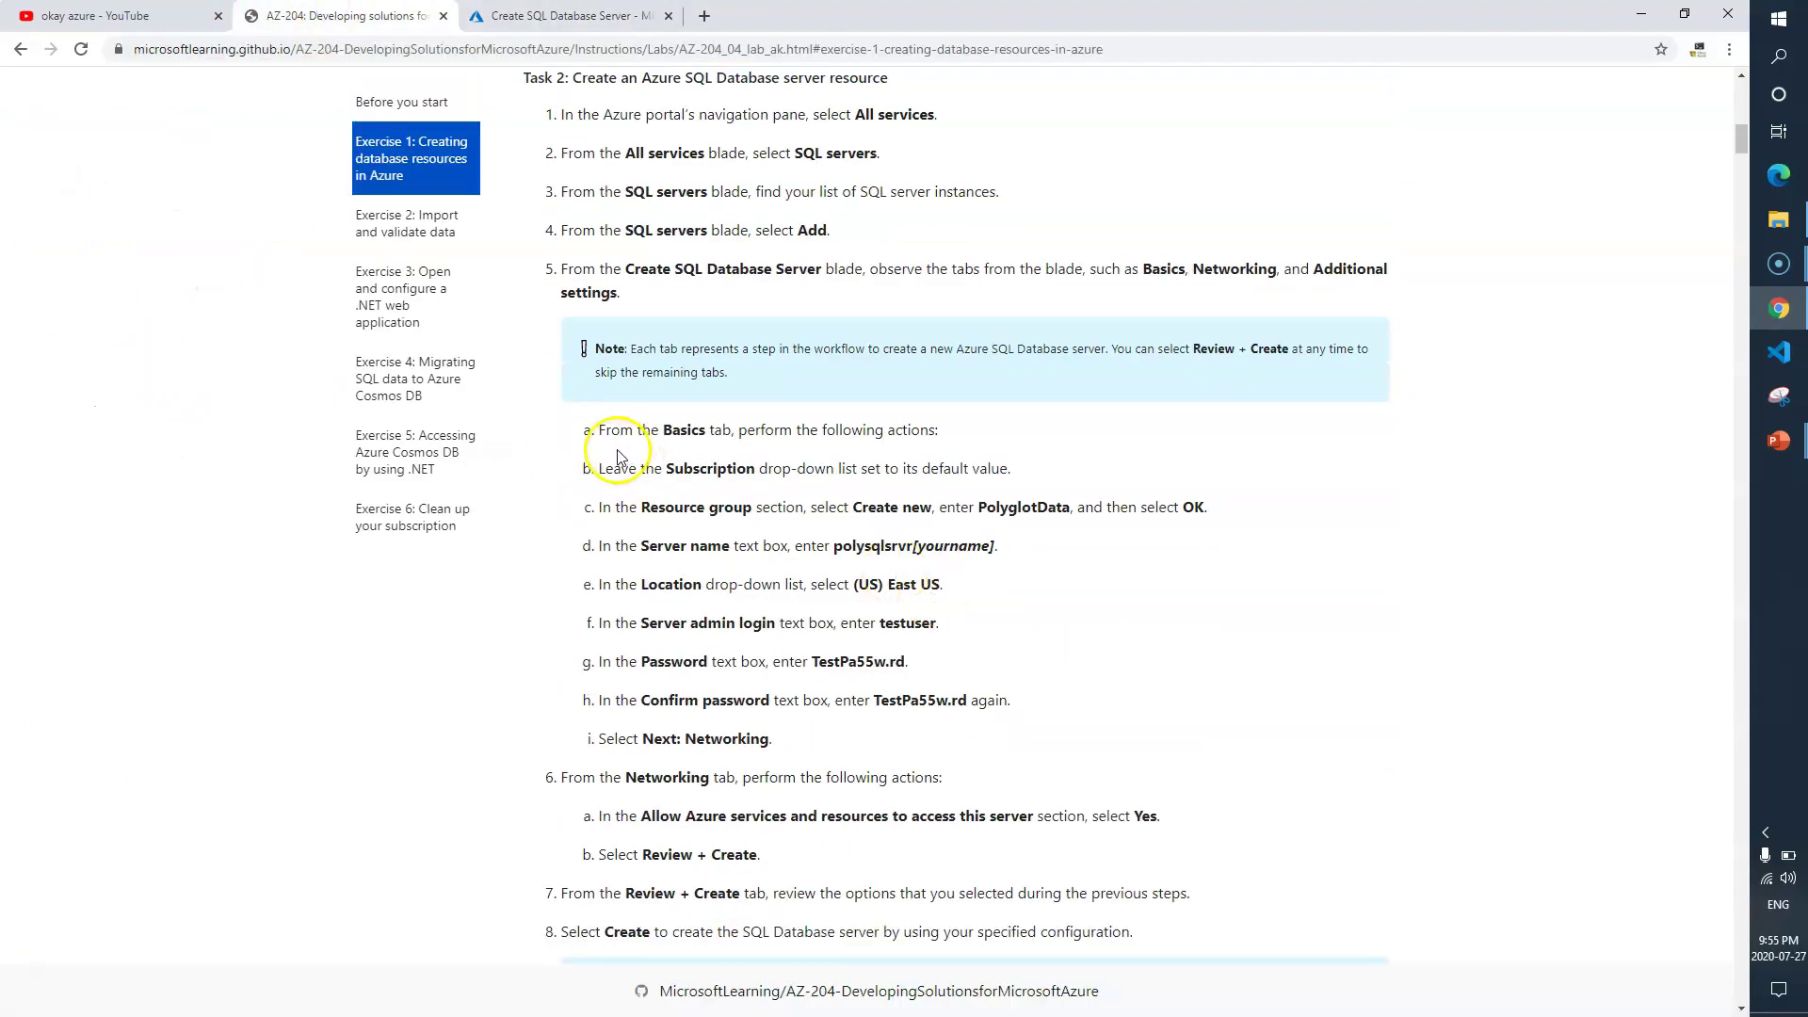
{"action": "left_click_drag", "start_coordinate": [597, 428], "coordinate": [701, 430]}
{"action": "left_click", "coordinate": [704, 432]}
{"action": "left_click", "coordinate": [621, 468]}
{"action": "left_click_drag", "start_coordinate": [721, 473], "coordinate": [993, 504]}
{"action": "left_click", "coordinate": [1034, 475]}
{"action": "left_click_drag", "start_coordinate": [637, 508], "coordinate": [746, 508]}
{"action": "double_click", "coordinate": [743, 508]}
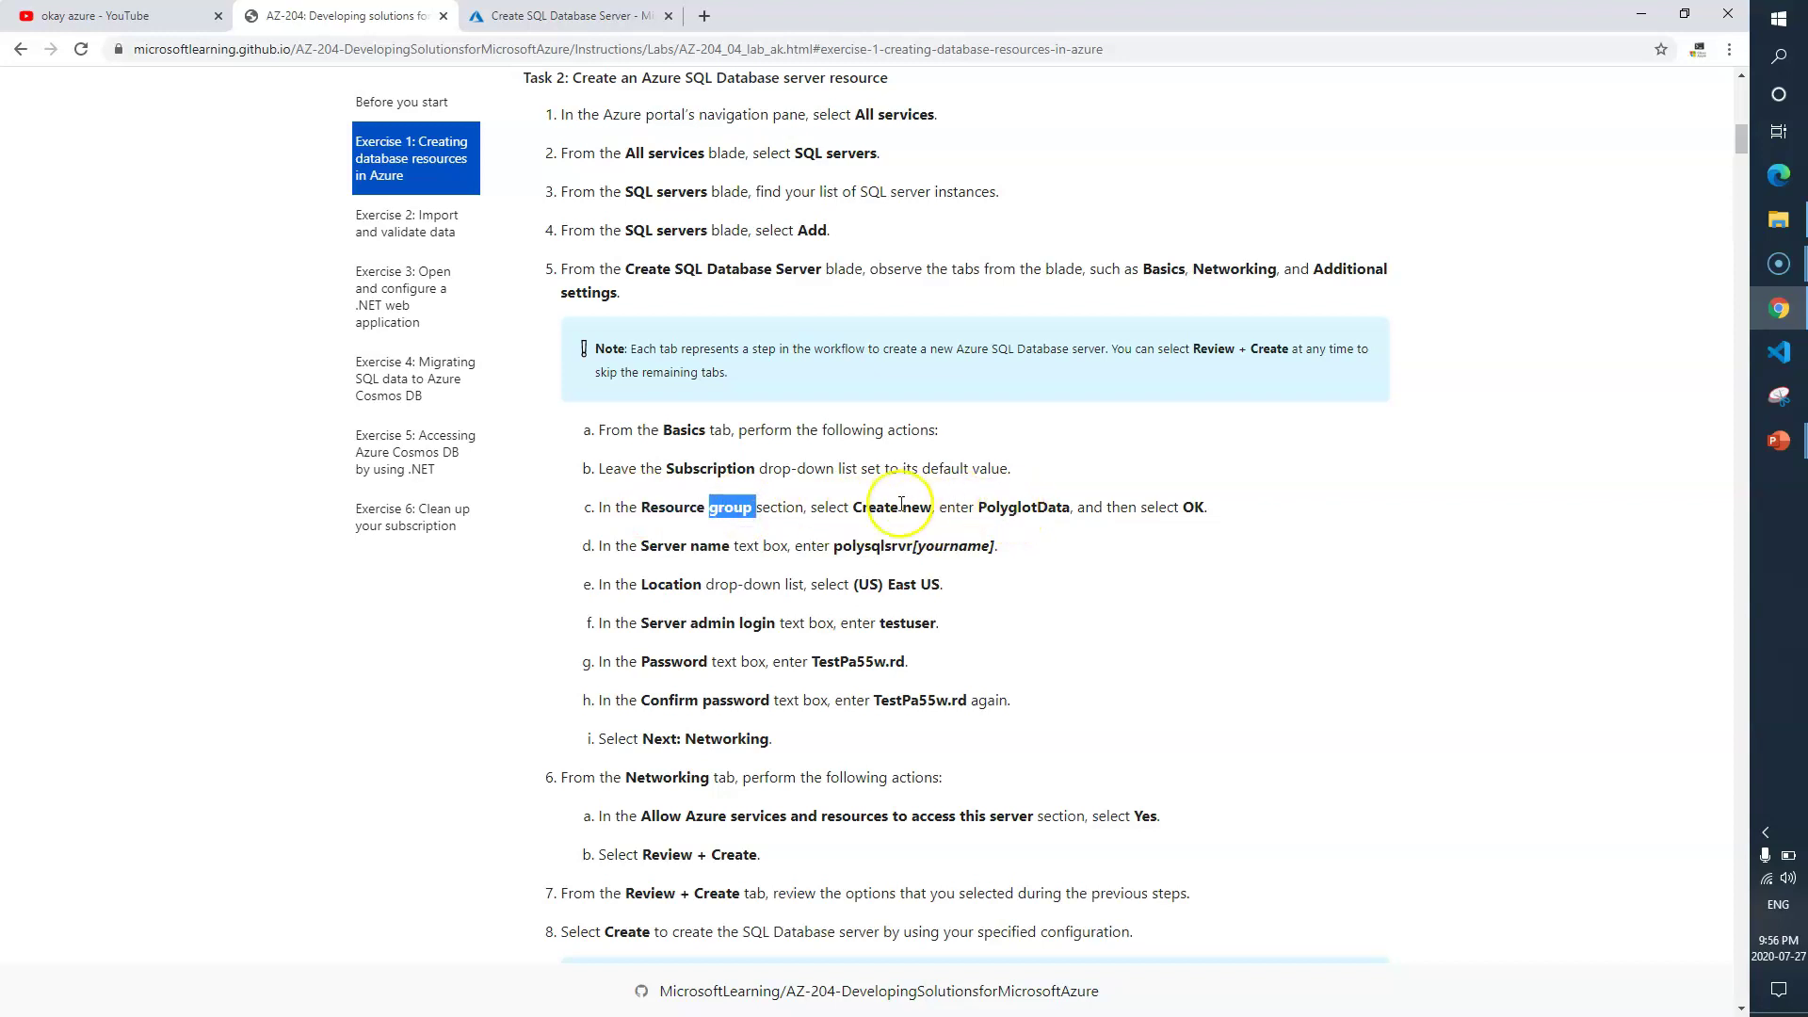
{"action": "double_click", "coordinate": [1015, 508]}
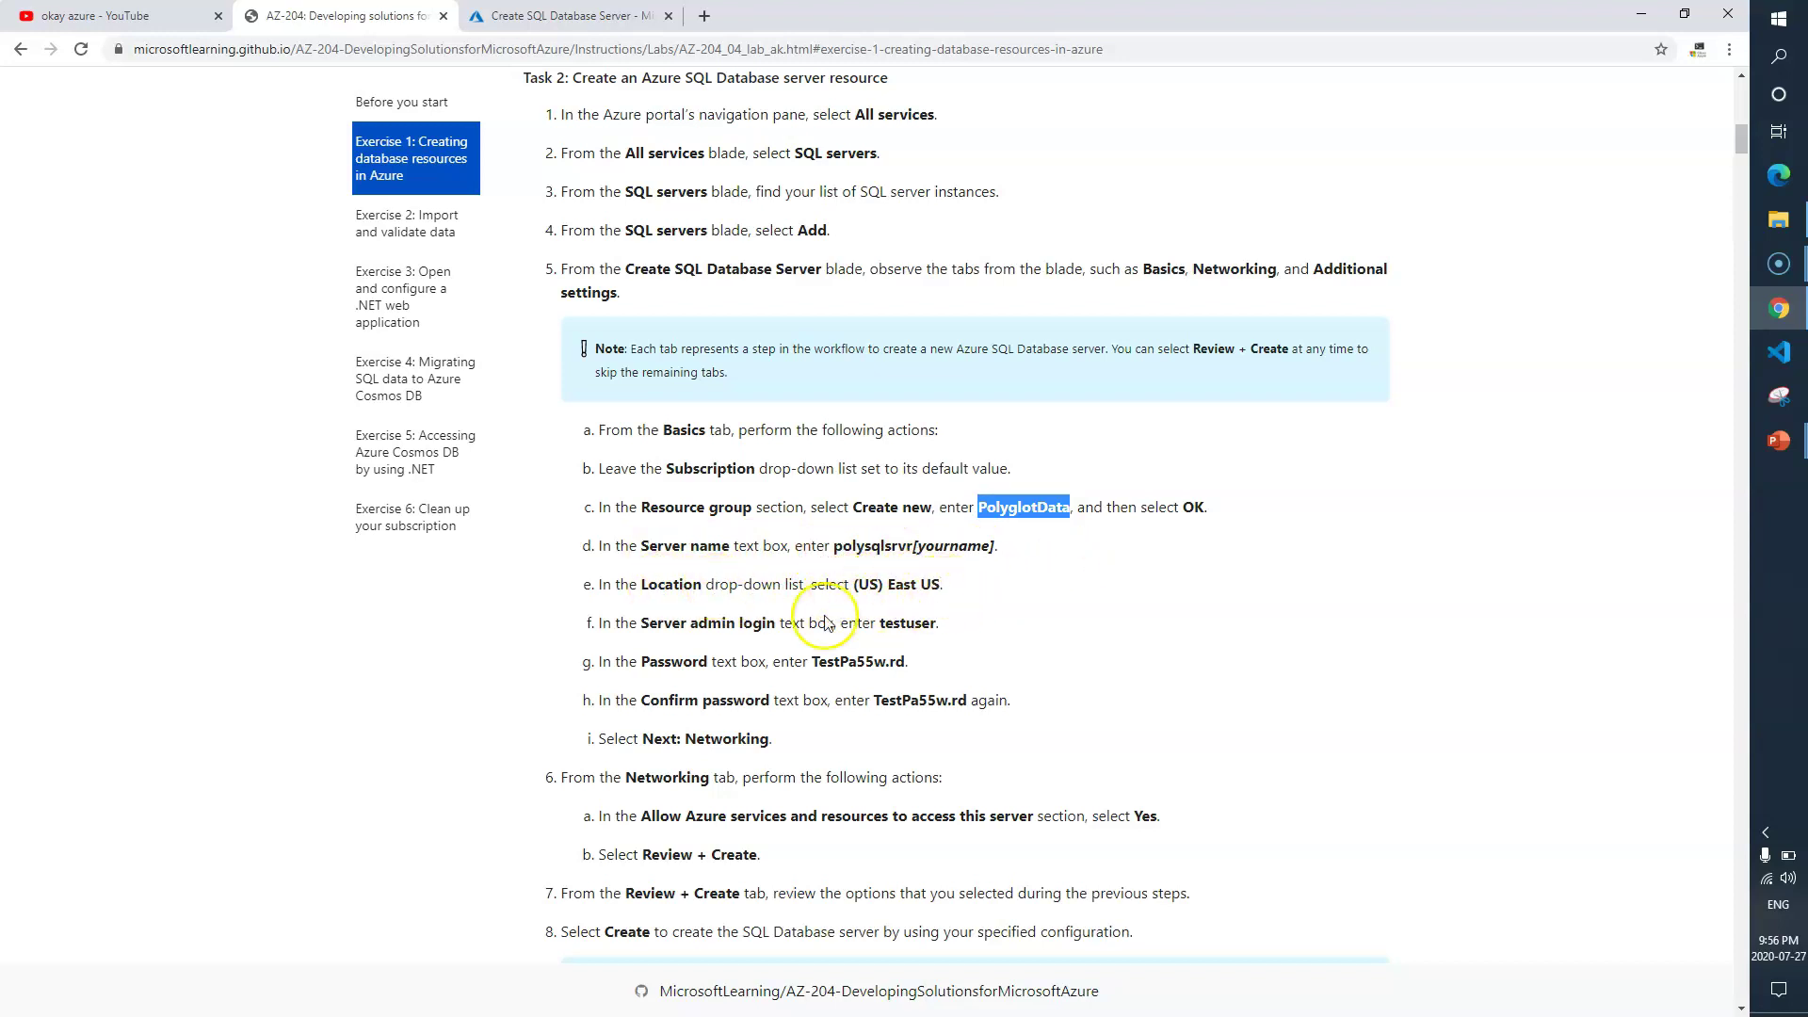
{"action": "left_click_drag", "start_coordinate": [909, 661], "coordinate": [687, 622]}
{"action": "left_click", "coordinate": [1017, 650]}
Create a new resource group named PolyglotData for the SQL database server.
{"action": "key", "text": "ctrl+Tab"}
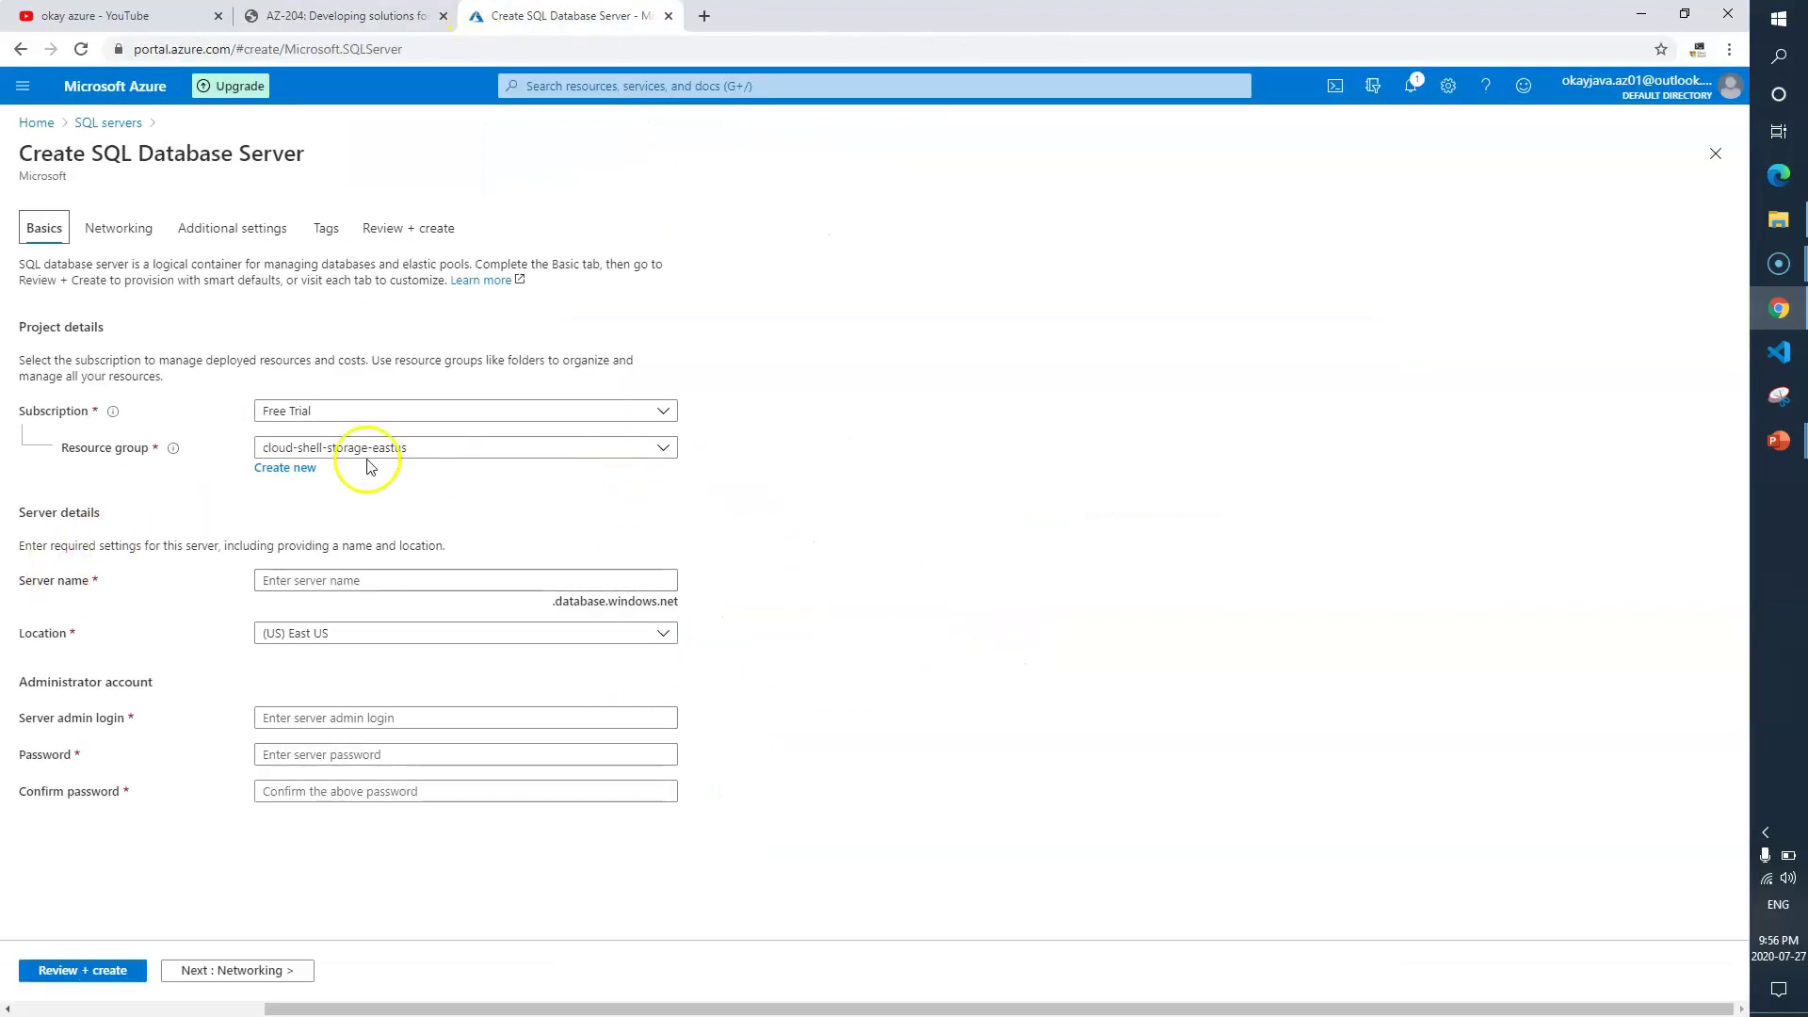
{"action": "left_click", "coordinate": [285, 469]}
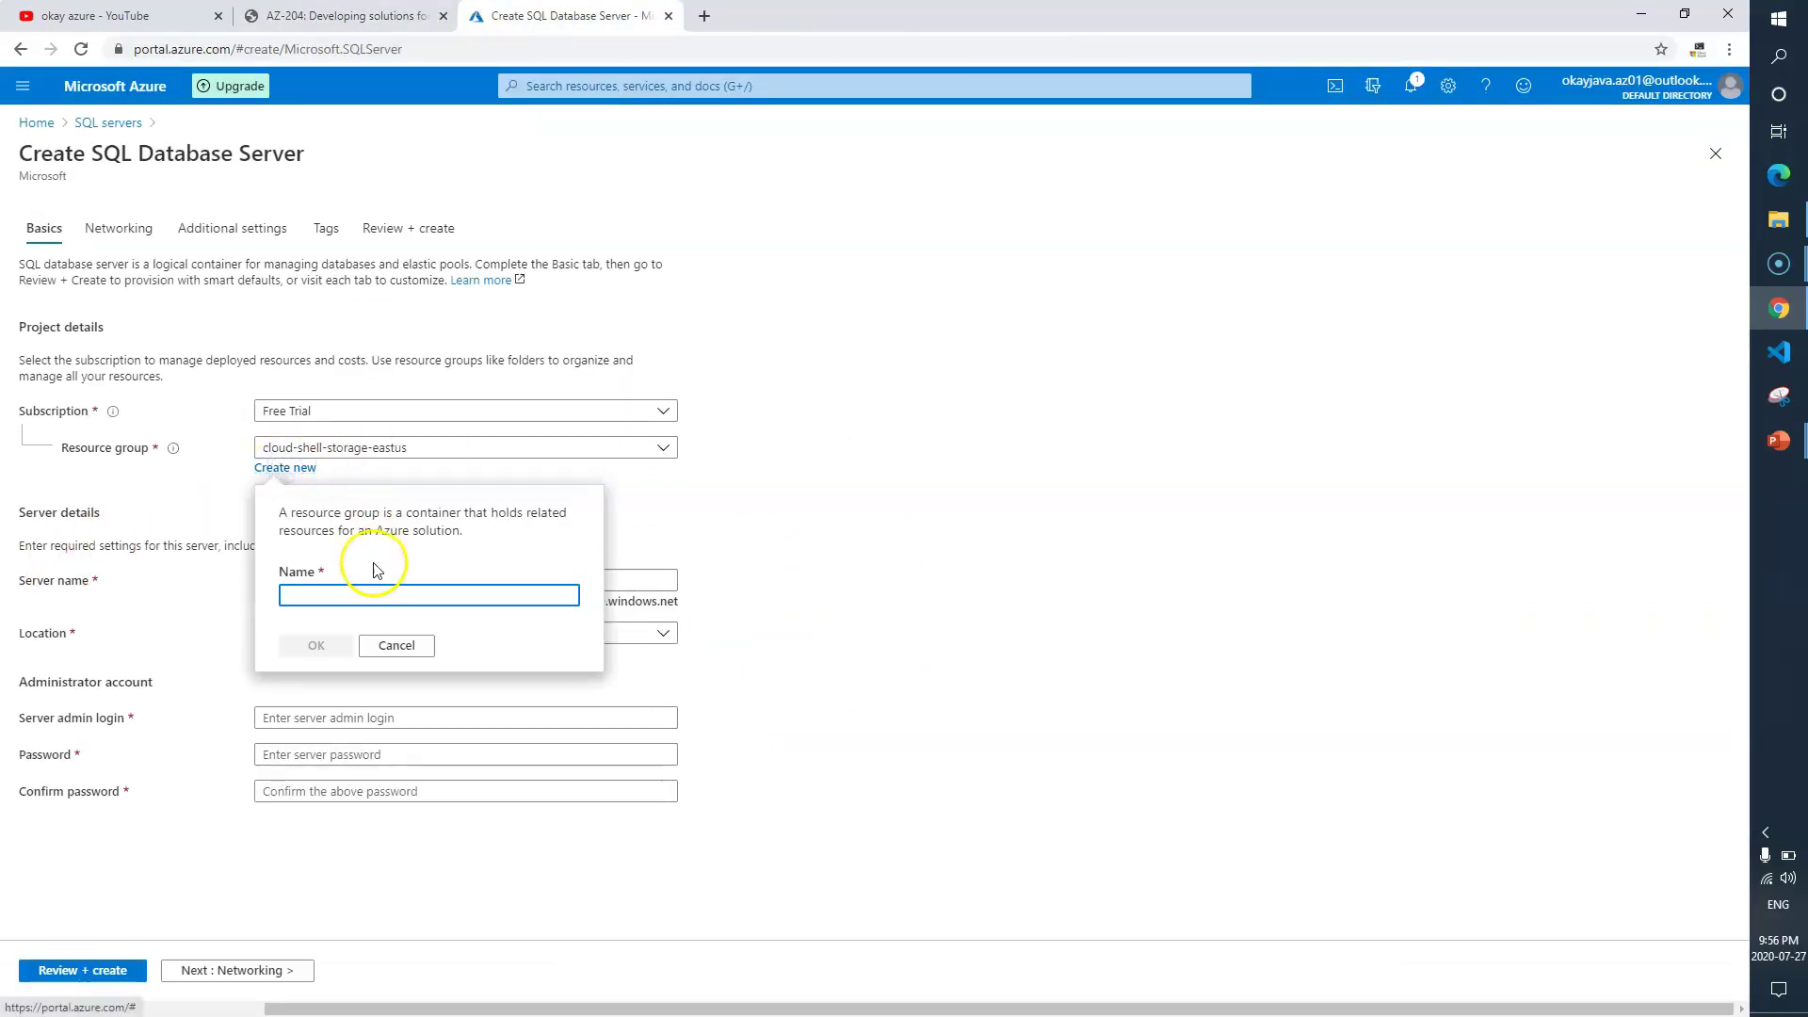
{"action": "type", "text": "PolyglotData"}
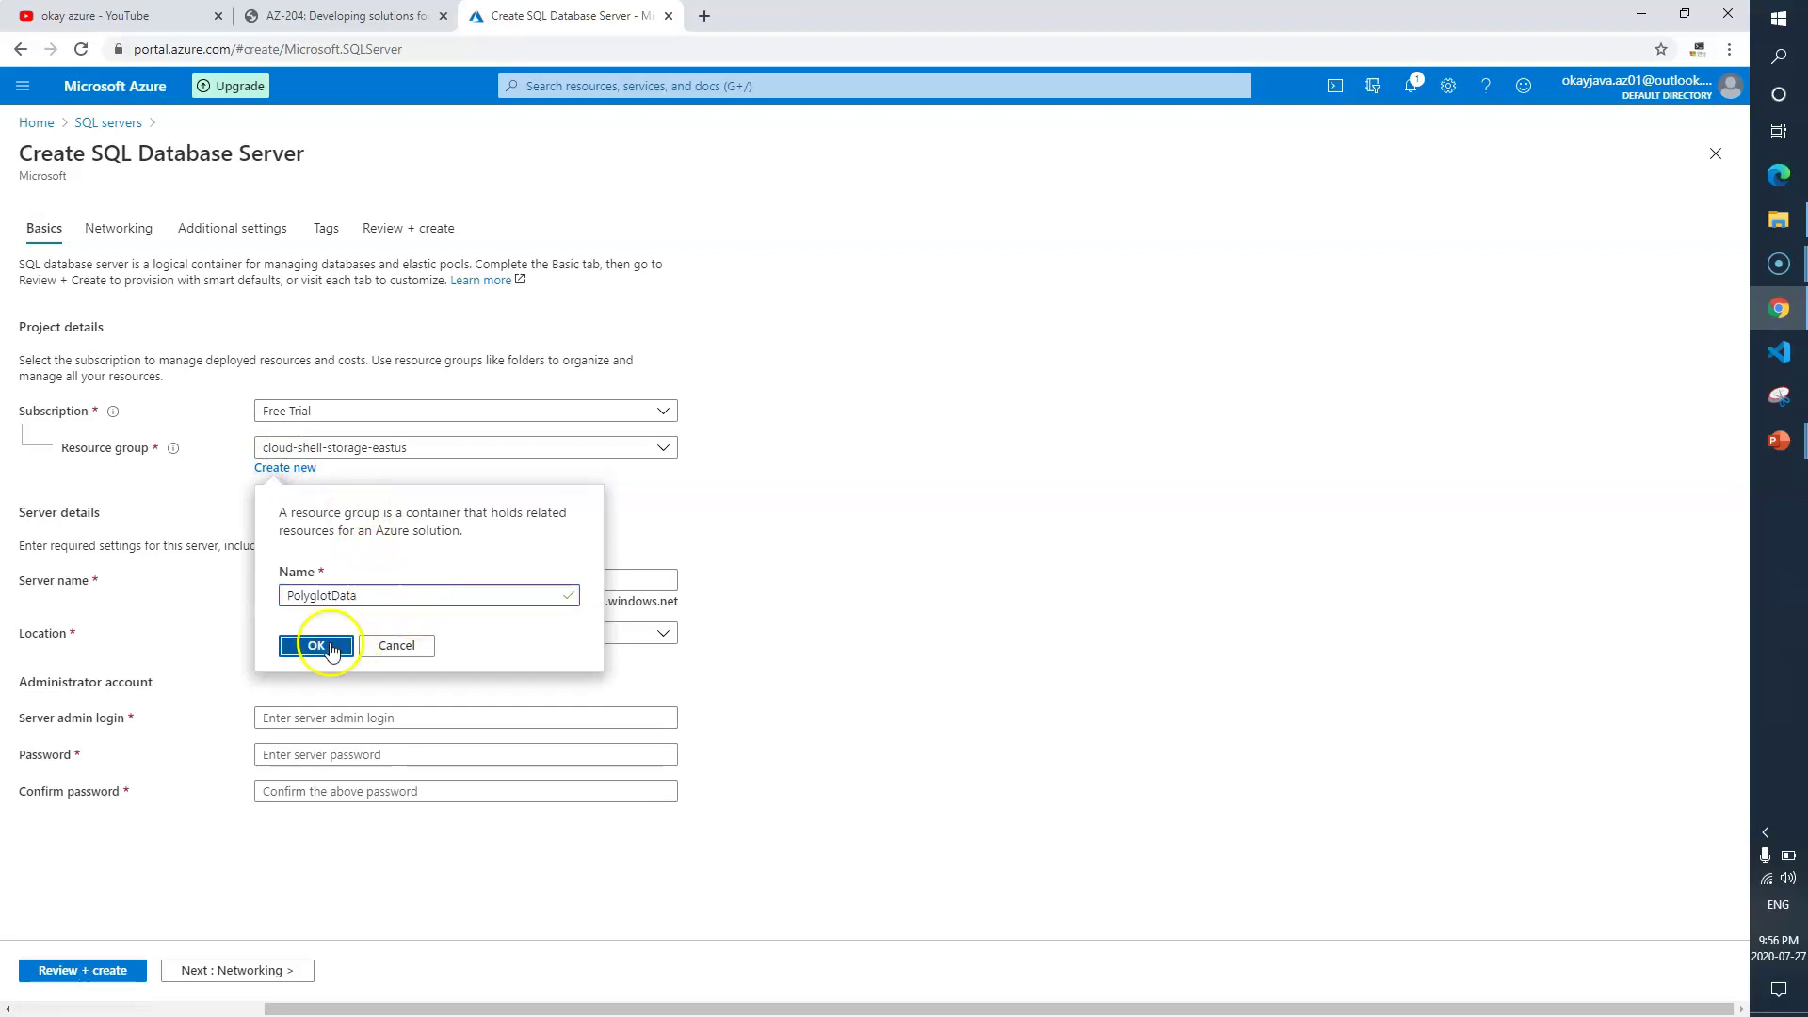
{"action": "left_click", "coordinate": [323, 646]}
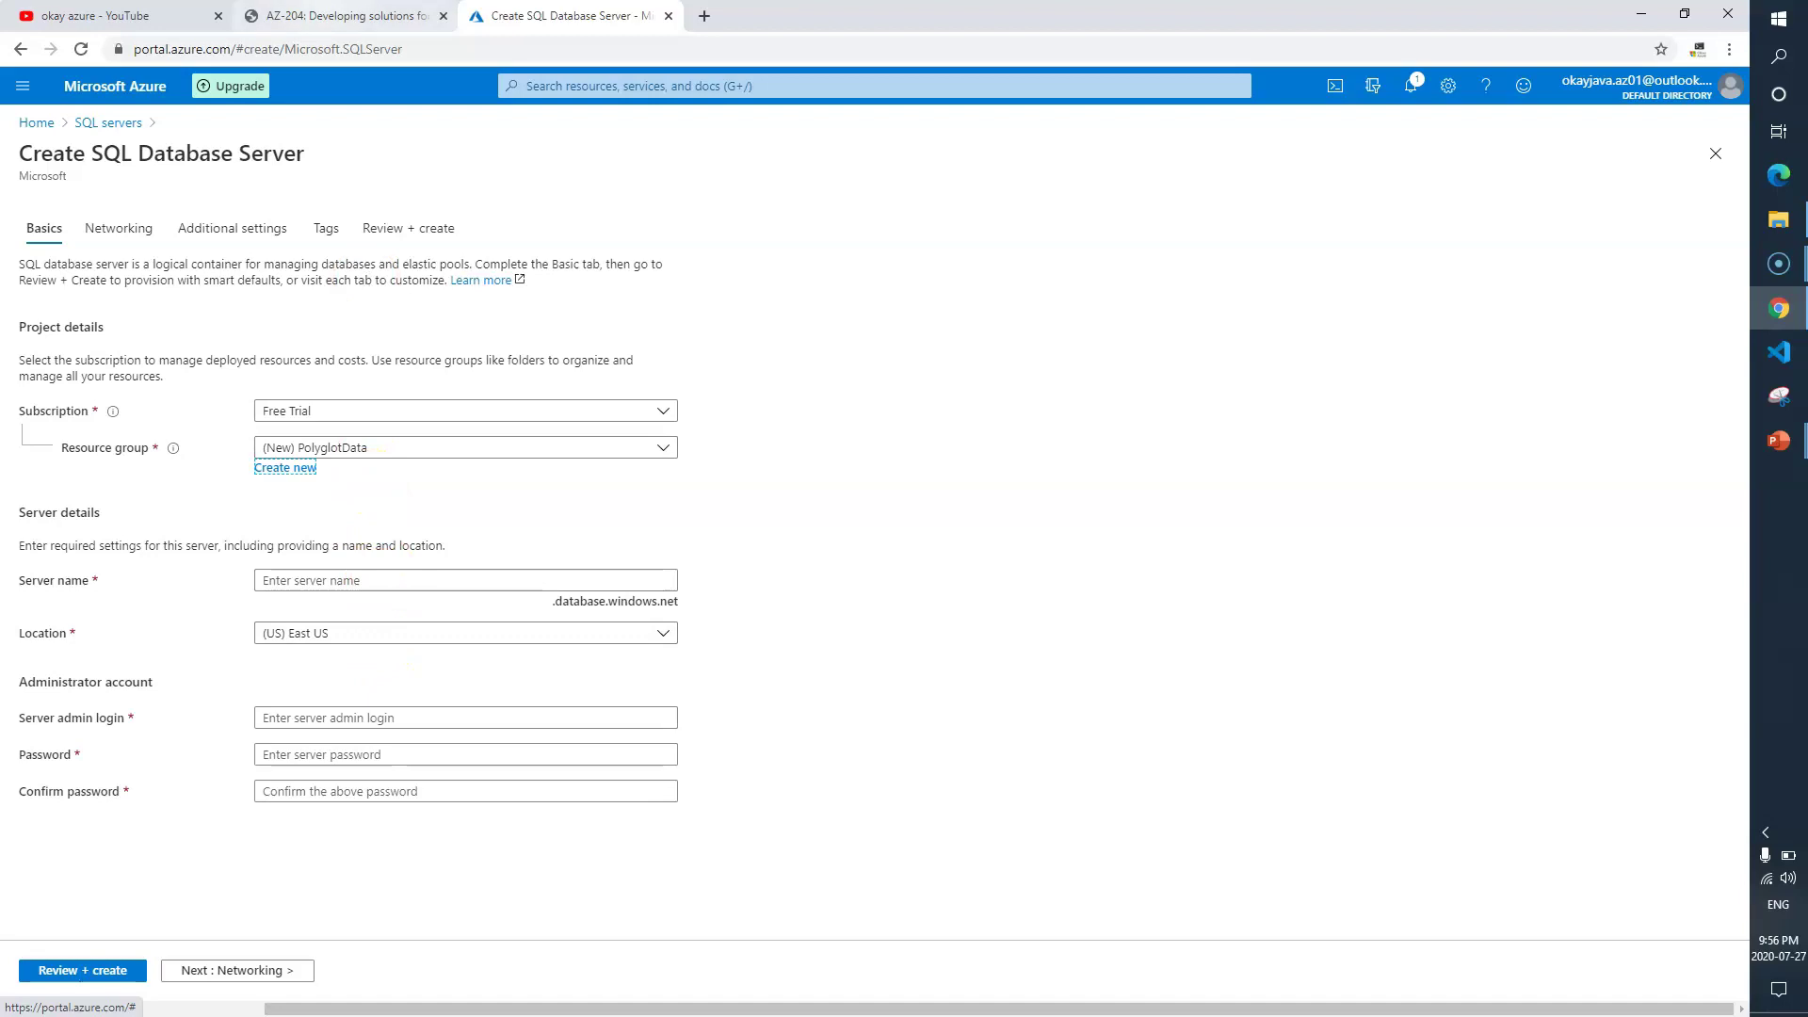
Set the server name to polysqlsrvrokayazure, using the polysqlsrvr prefix copied from the lab instructions.
{"action": "left_click", "coordinate": [331, 18]}
{"action": "double_click", "coordinate": [879, 545]}
{"action": "key", "text": "ctrl+c"}
{"action": "left_click", "coordinate": [534, 21]}
{"action": "left_click", "coordinate": [353, 583]}
{"action": "key", "text": "ctrl+v"}
{"action": "type", "text": "okay"}
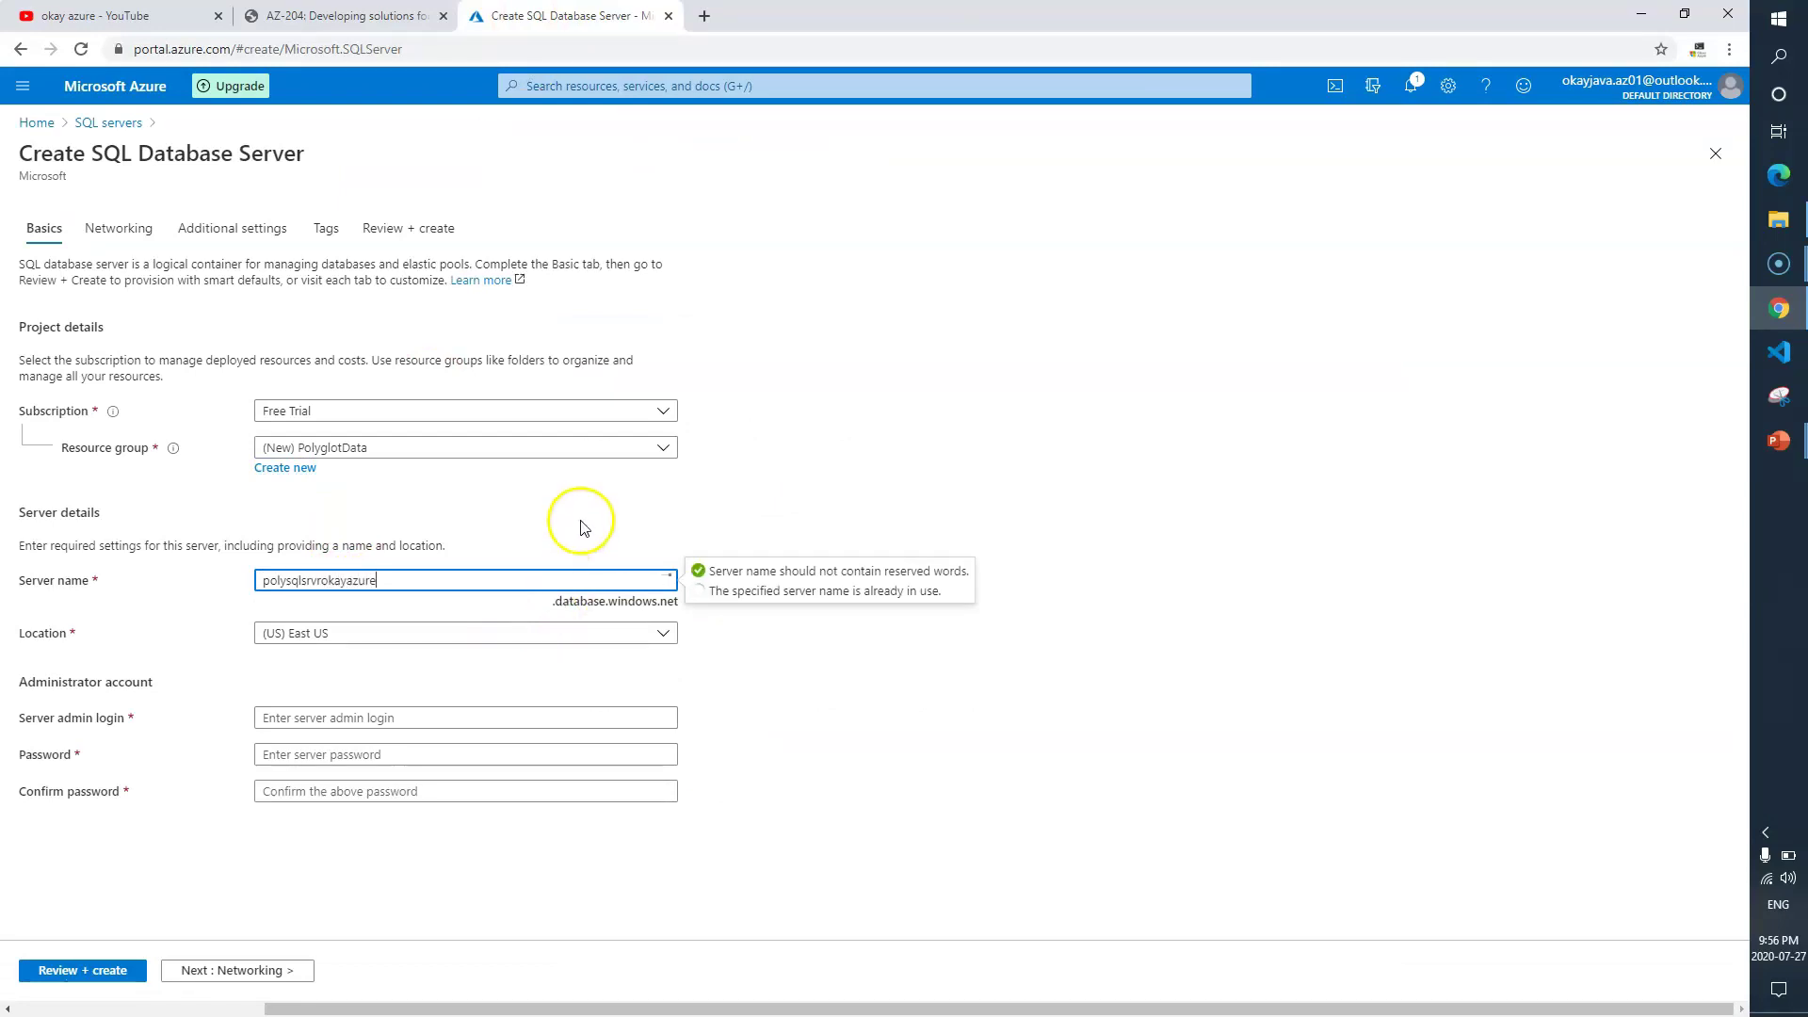
{"action": "left_click", "coordinate": [372, 665]}
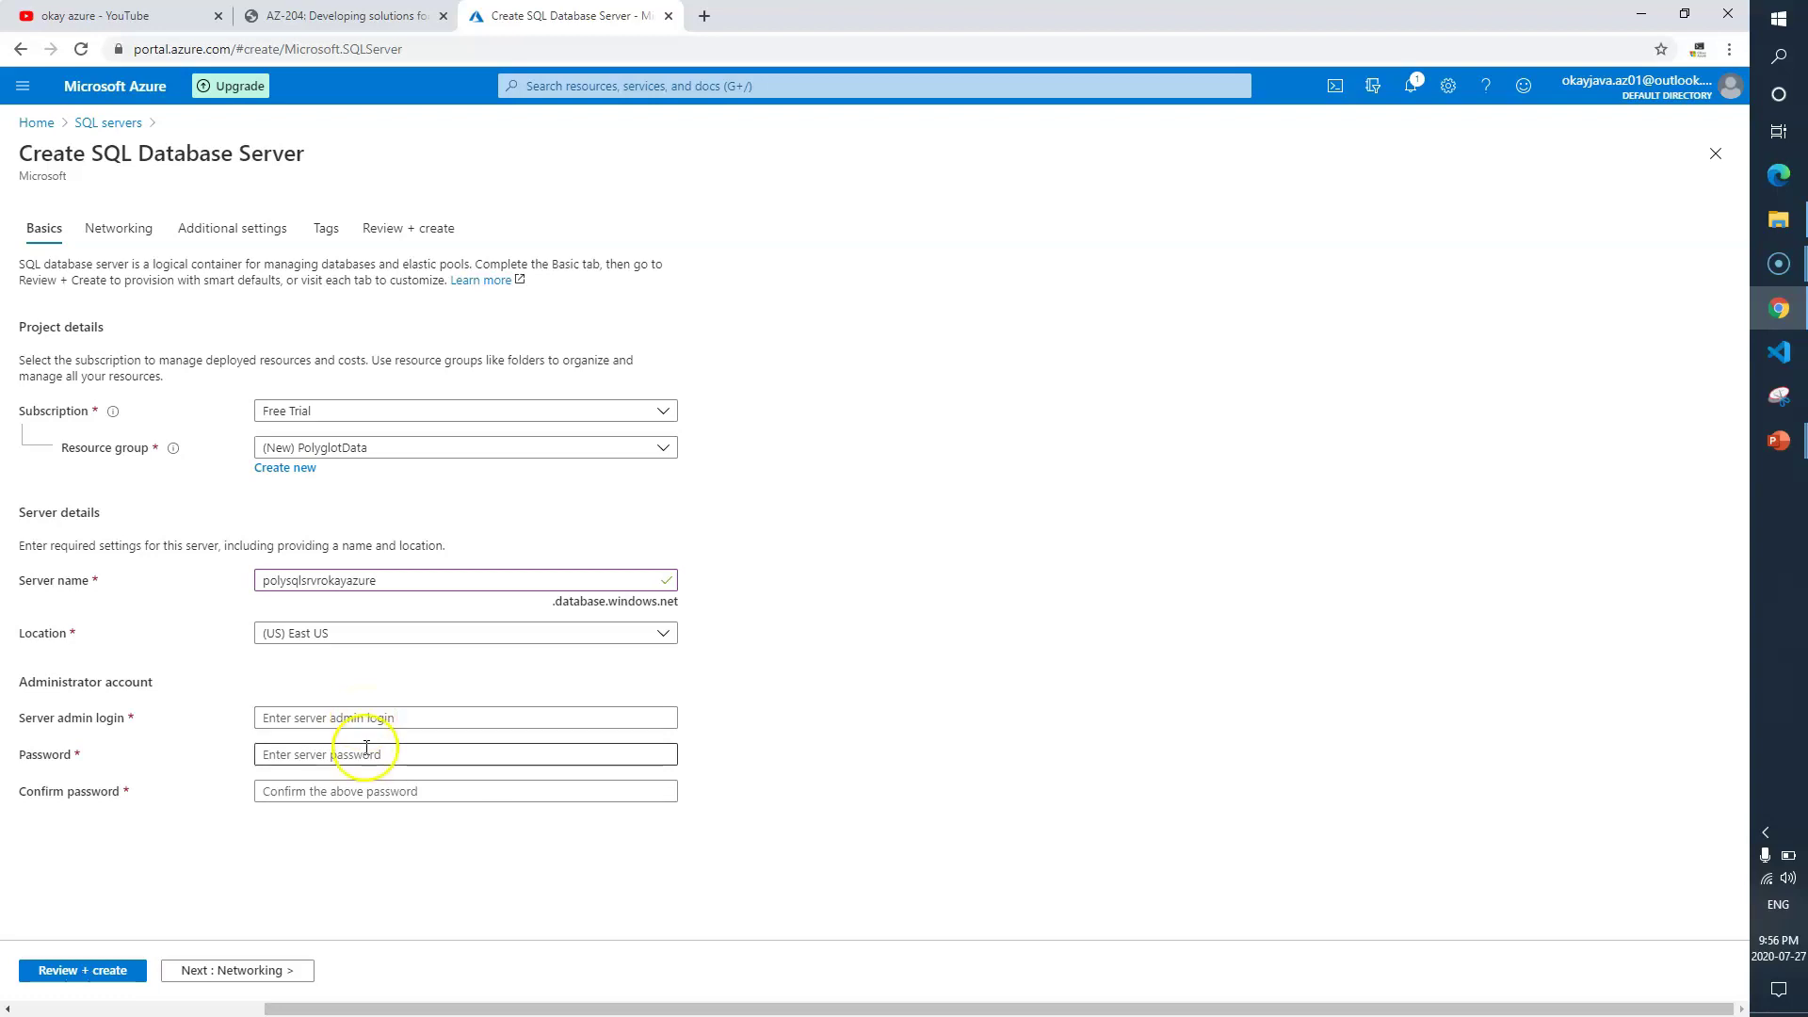
Set the server admin login to testuser, and enter and confirm the administrator password given in the lab instructions.
{"action": "left_click", "coordinate": [311, 15]}
{"action": "left_click", "coordinate": [1039, 644]}
{"action": "left_click", "coordinate": [904, 625]}
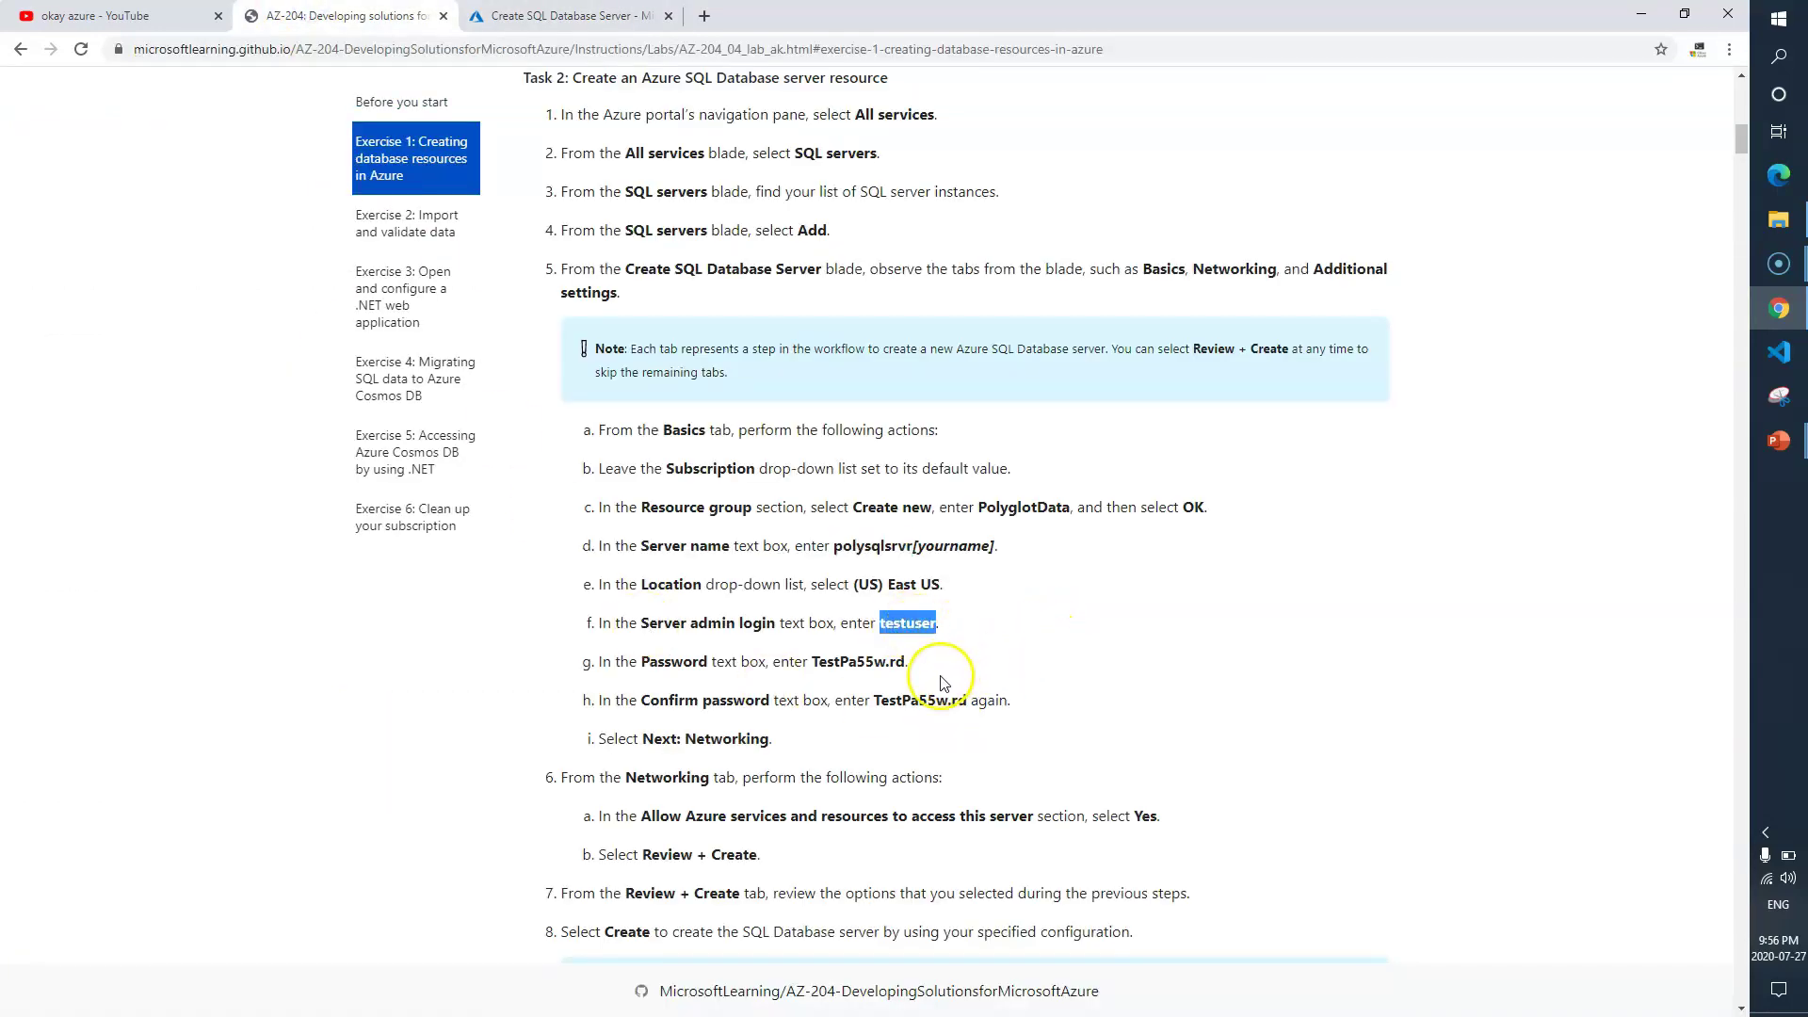
{"action": "left_click", "coordinate": [814, 663]}
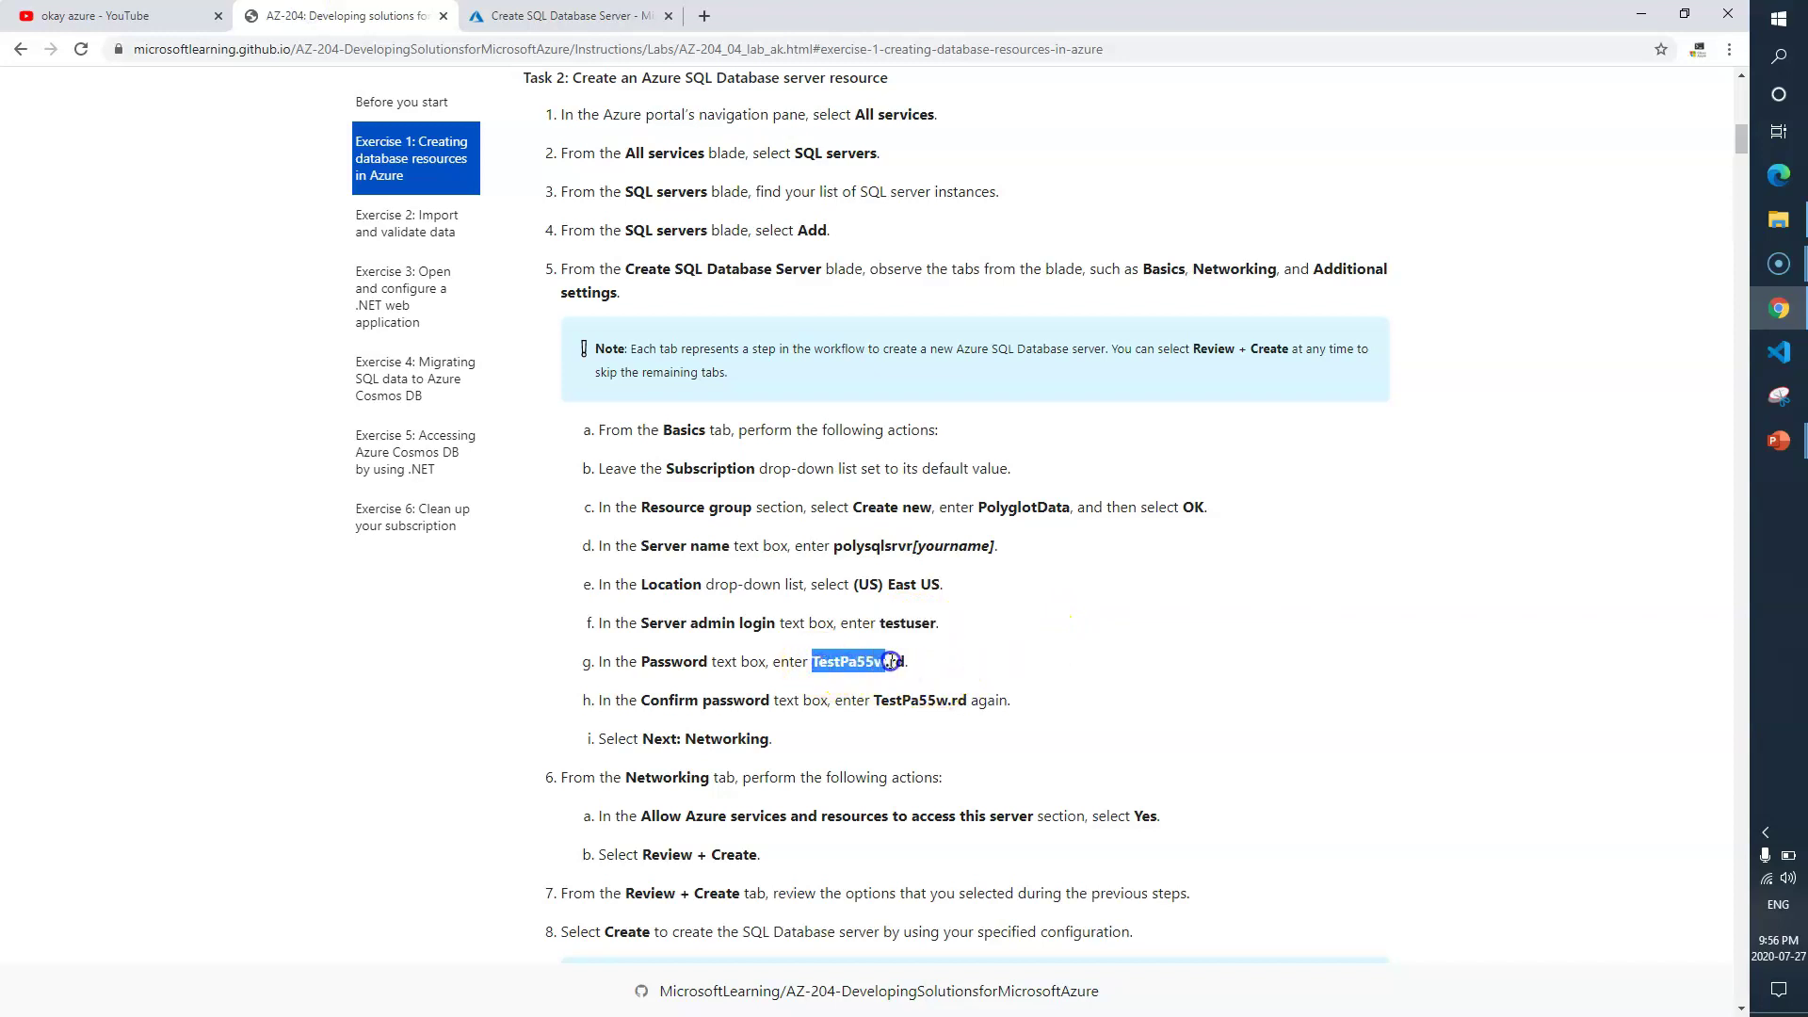
{"action": "left_click", "coordinate": [626, 16]}
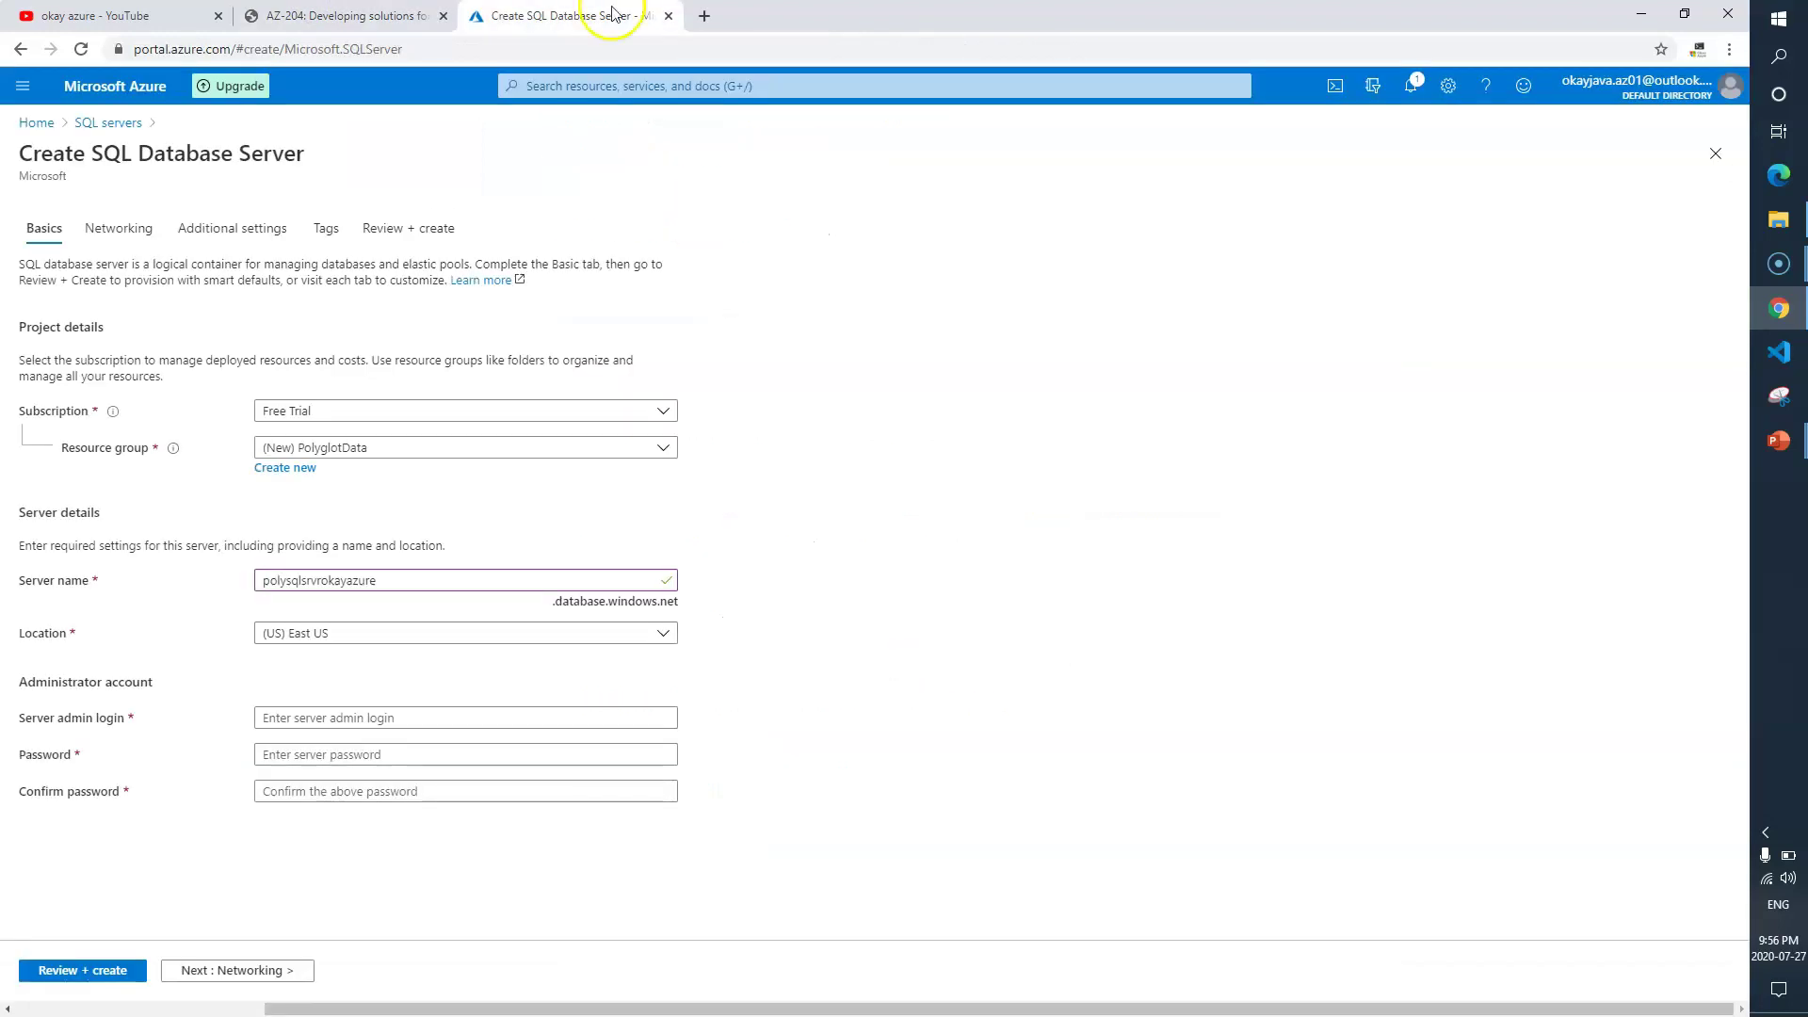
{"action": "left_click", "coordinate": [395, 717]}
{"action": "type", "text": "testuser"}
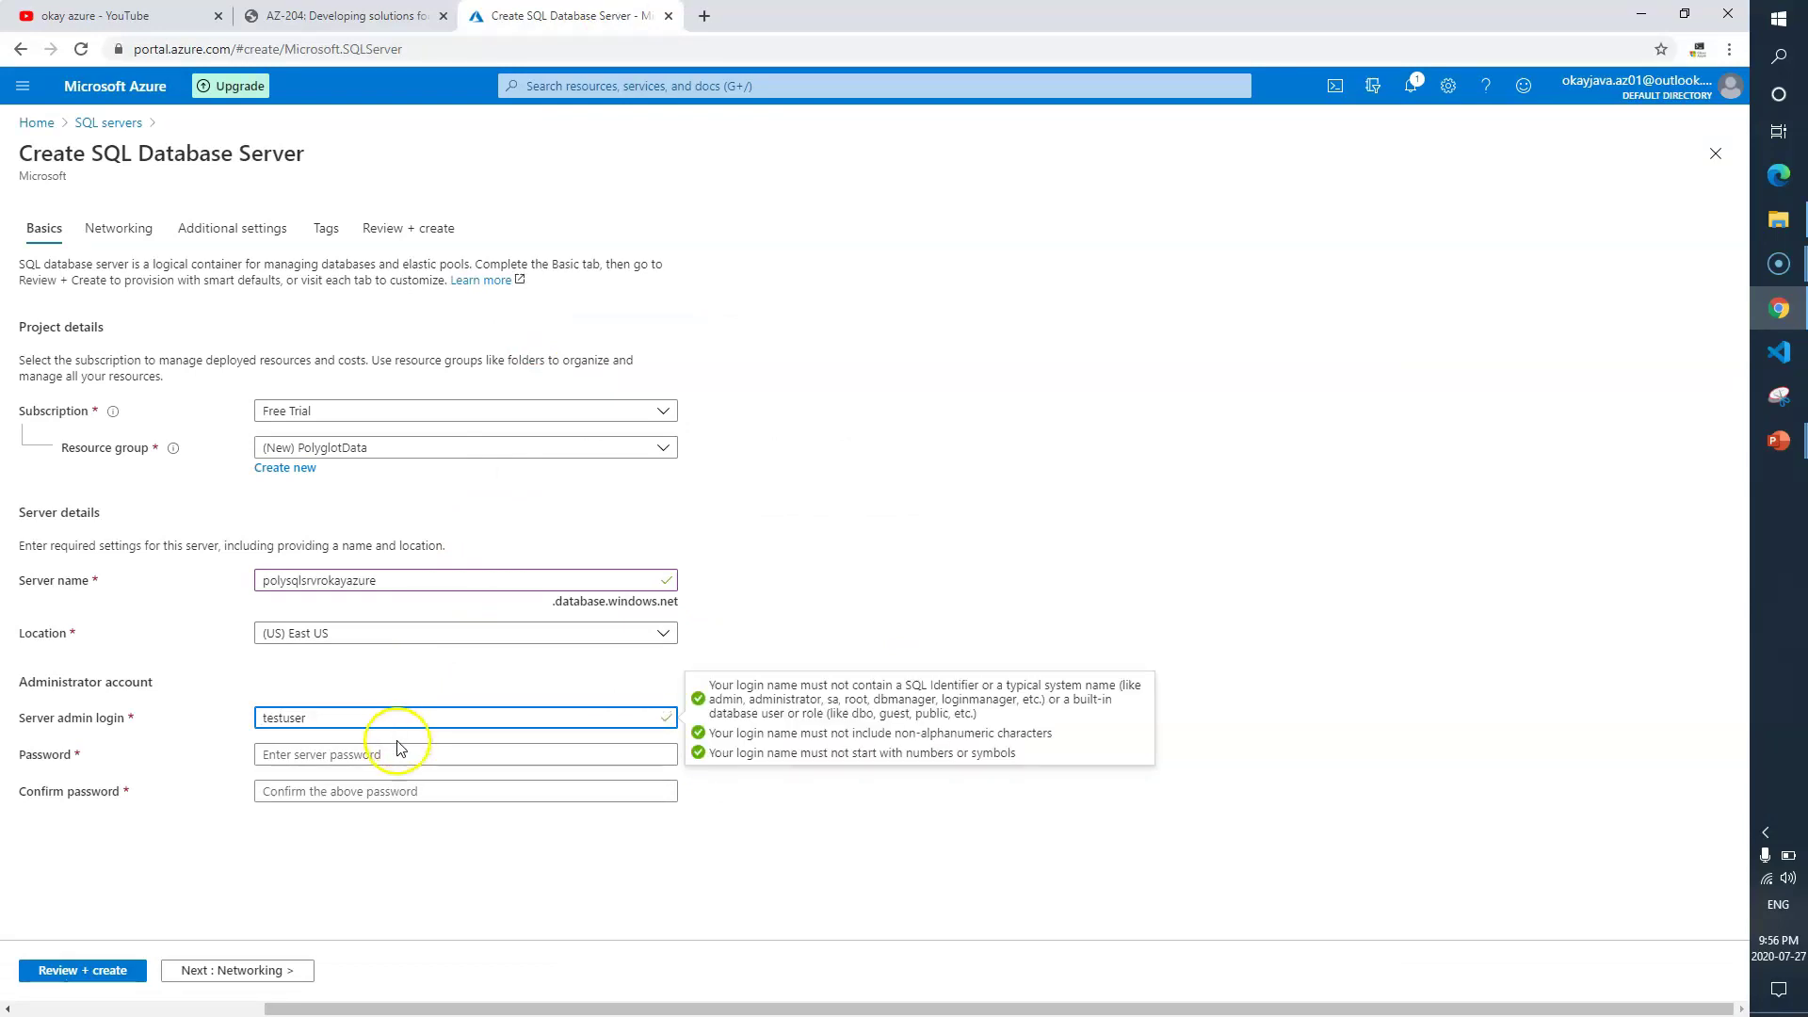
{"action": "left_click", "coordinate": [391, 754]}
{"action": "key", "text": "ctrl+v"}
{"action": "left_click", "coordinate": [432, 792]}
{"action": "key", "text": "ctrl+v"}
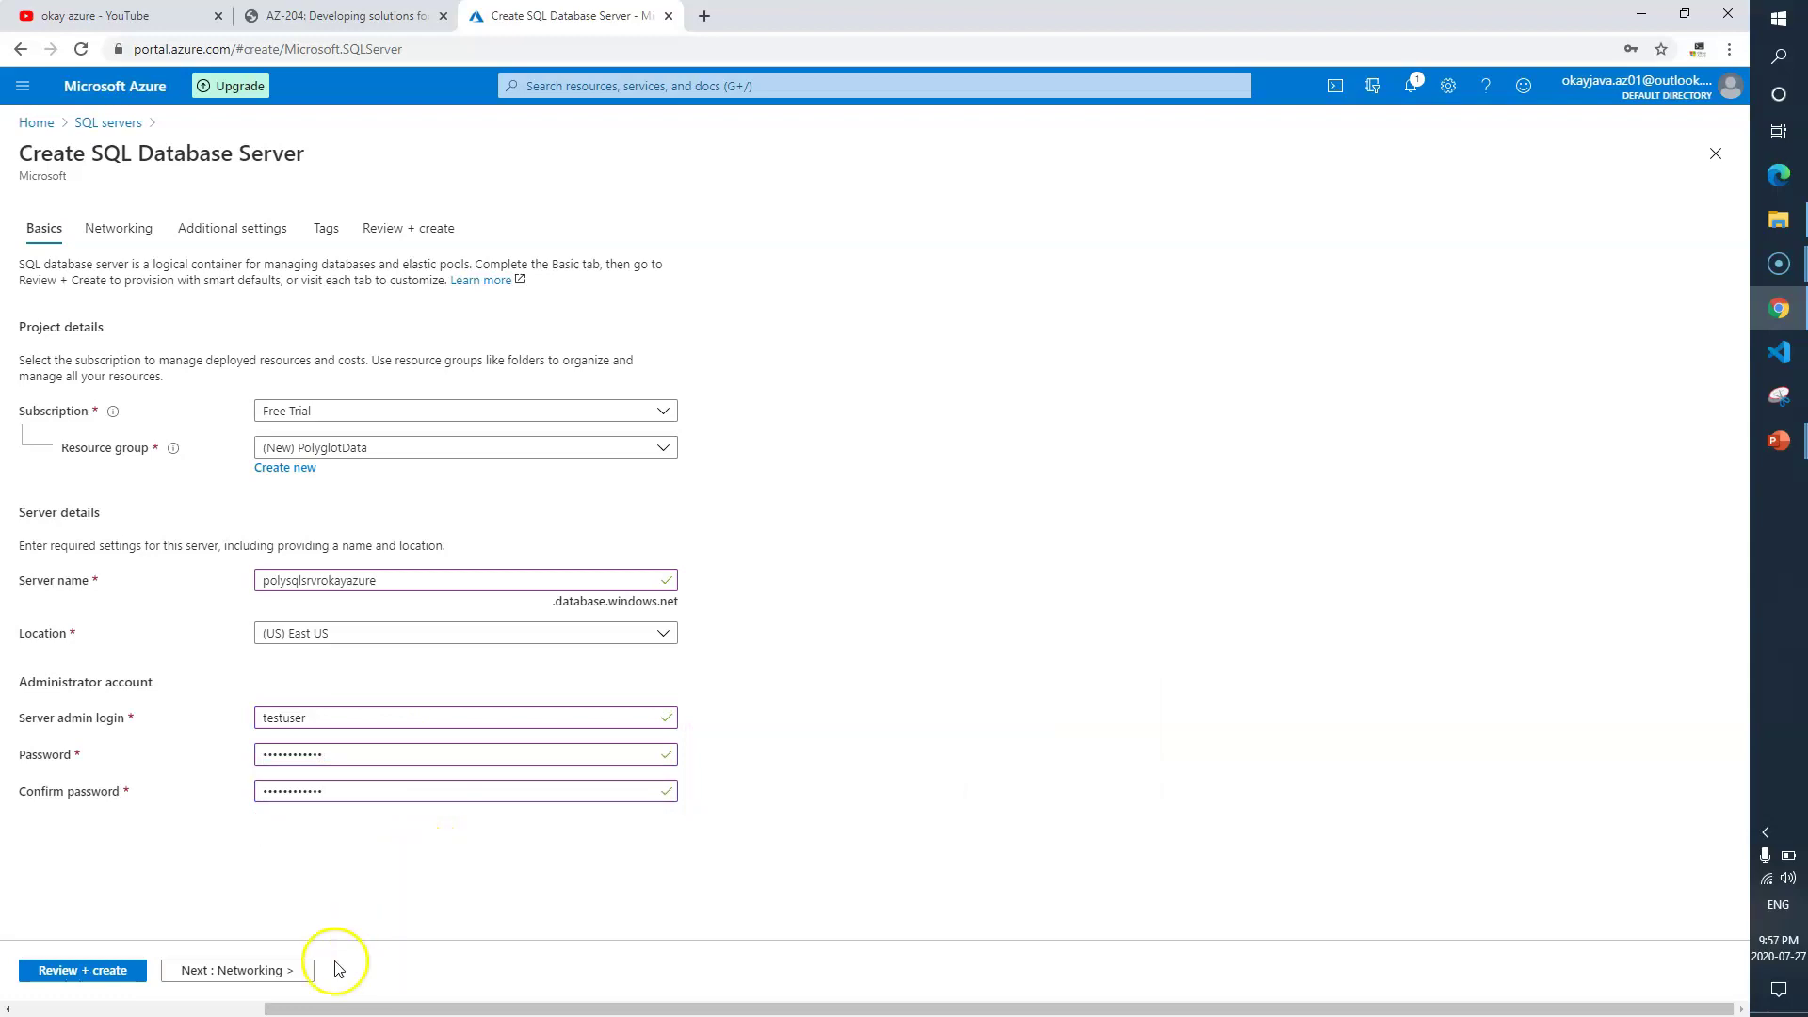
Set the firewall rule allowing Azure services and resources to access the server to Yes, and check it against the lab's Networking instructions.
{"action": "left_click", "coordinate": [263, 978]}
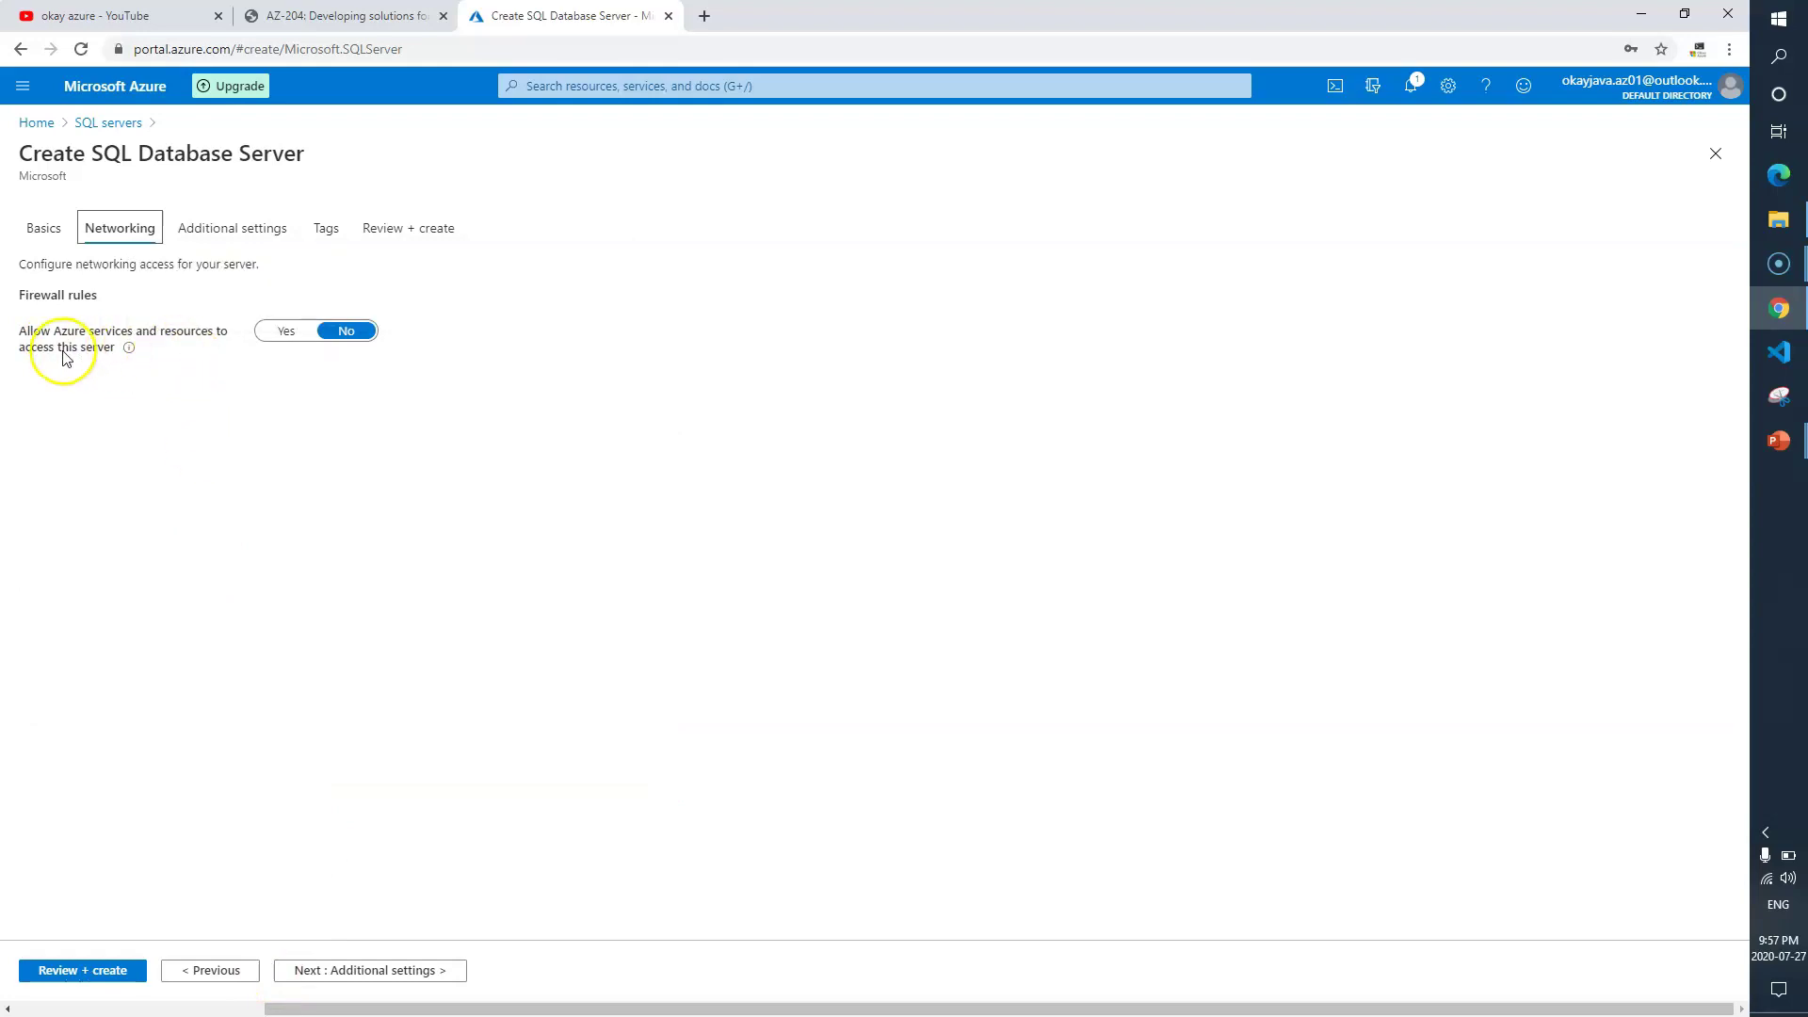
{"action": "left_click", "coordinate": [286, 332]}
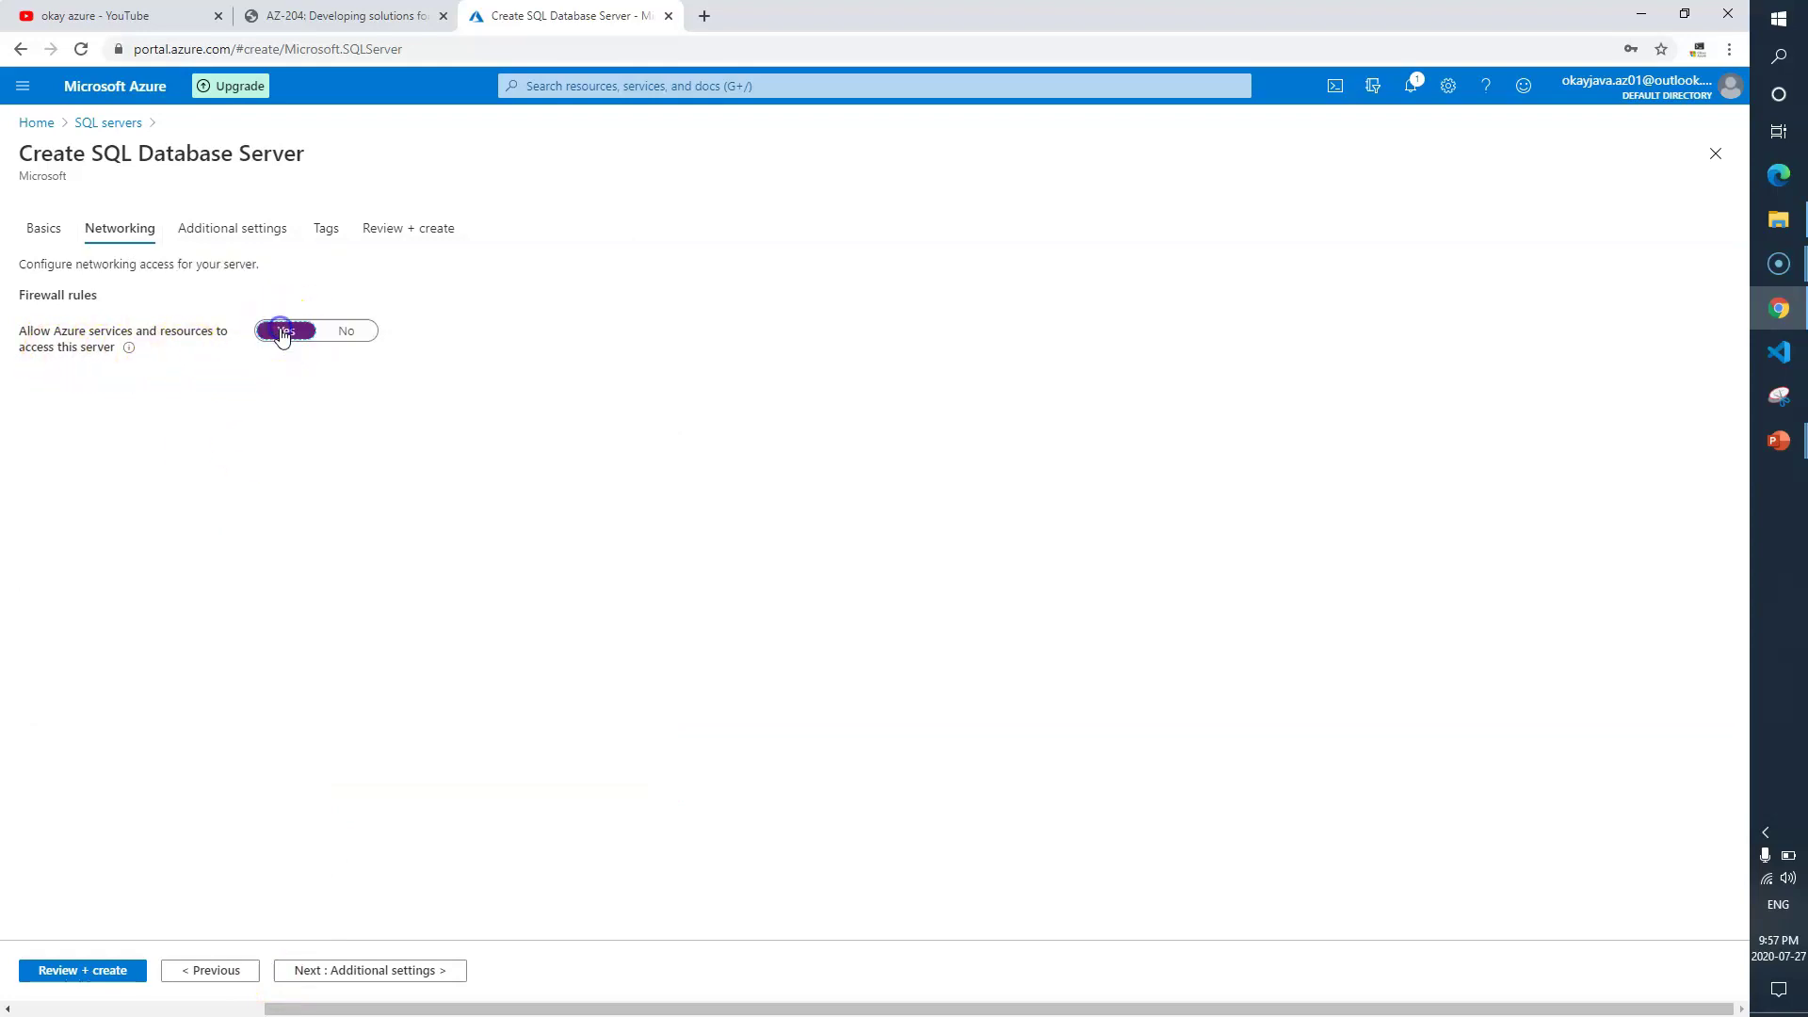
{"action": "left_click", "coordinate": [279, 17]}
{"action": "scroll", "coordinate": [1036, 716], "scroll_direction": "down", "scroll_amount": 3}
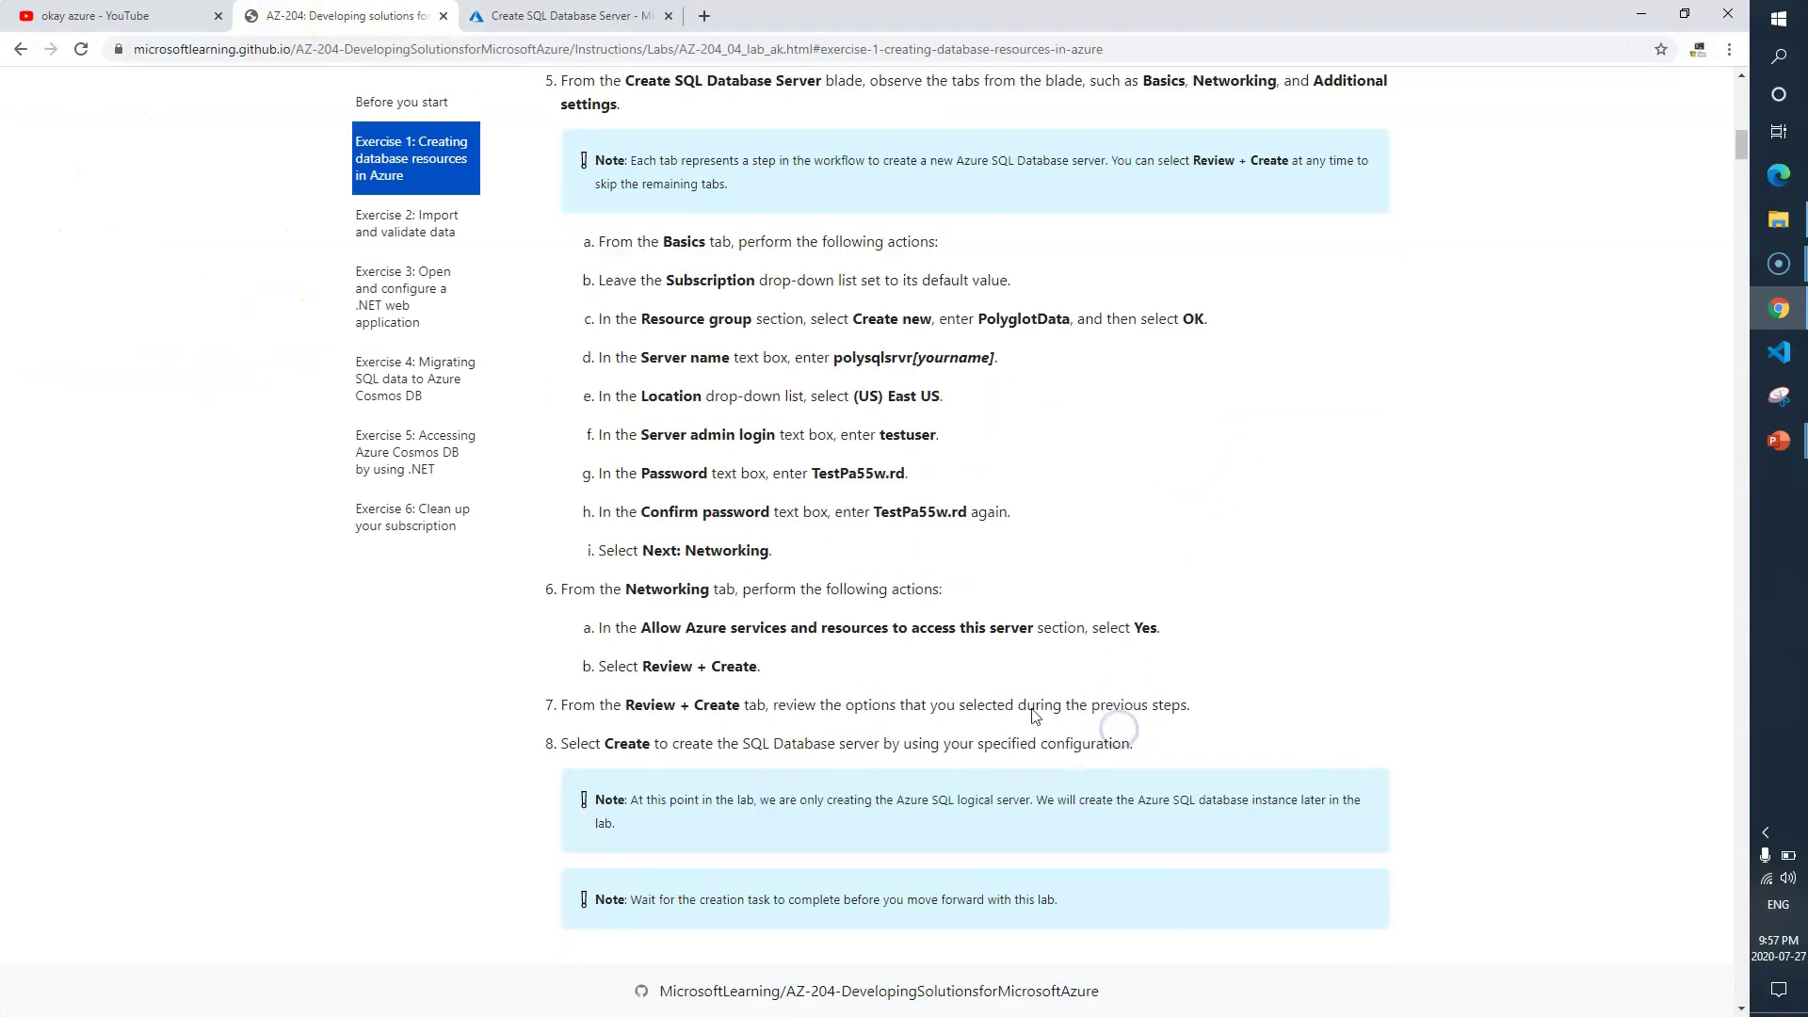
{"action": "left_click_drag", "start_coordinate": [599, 589], "coordinate": [1003, 631]}
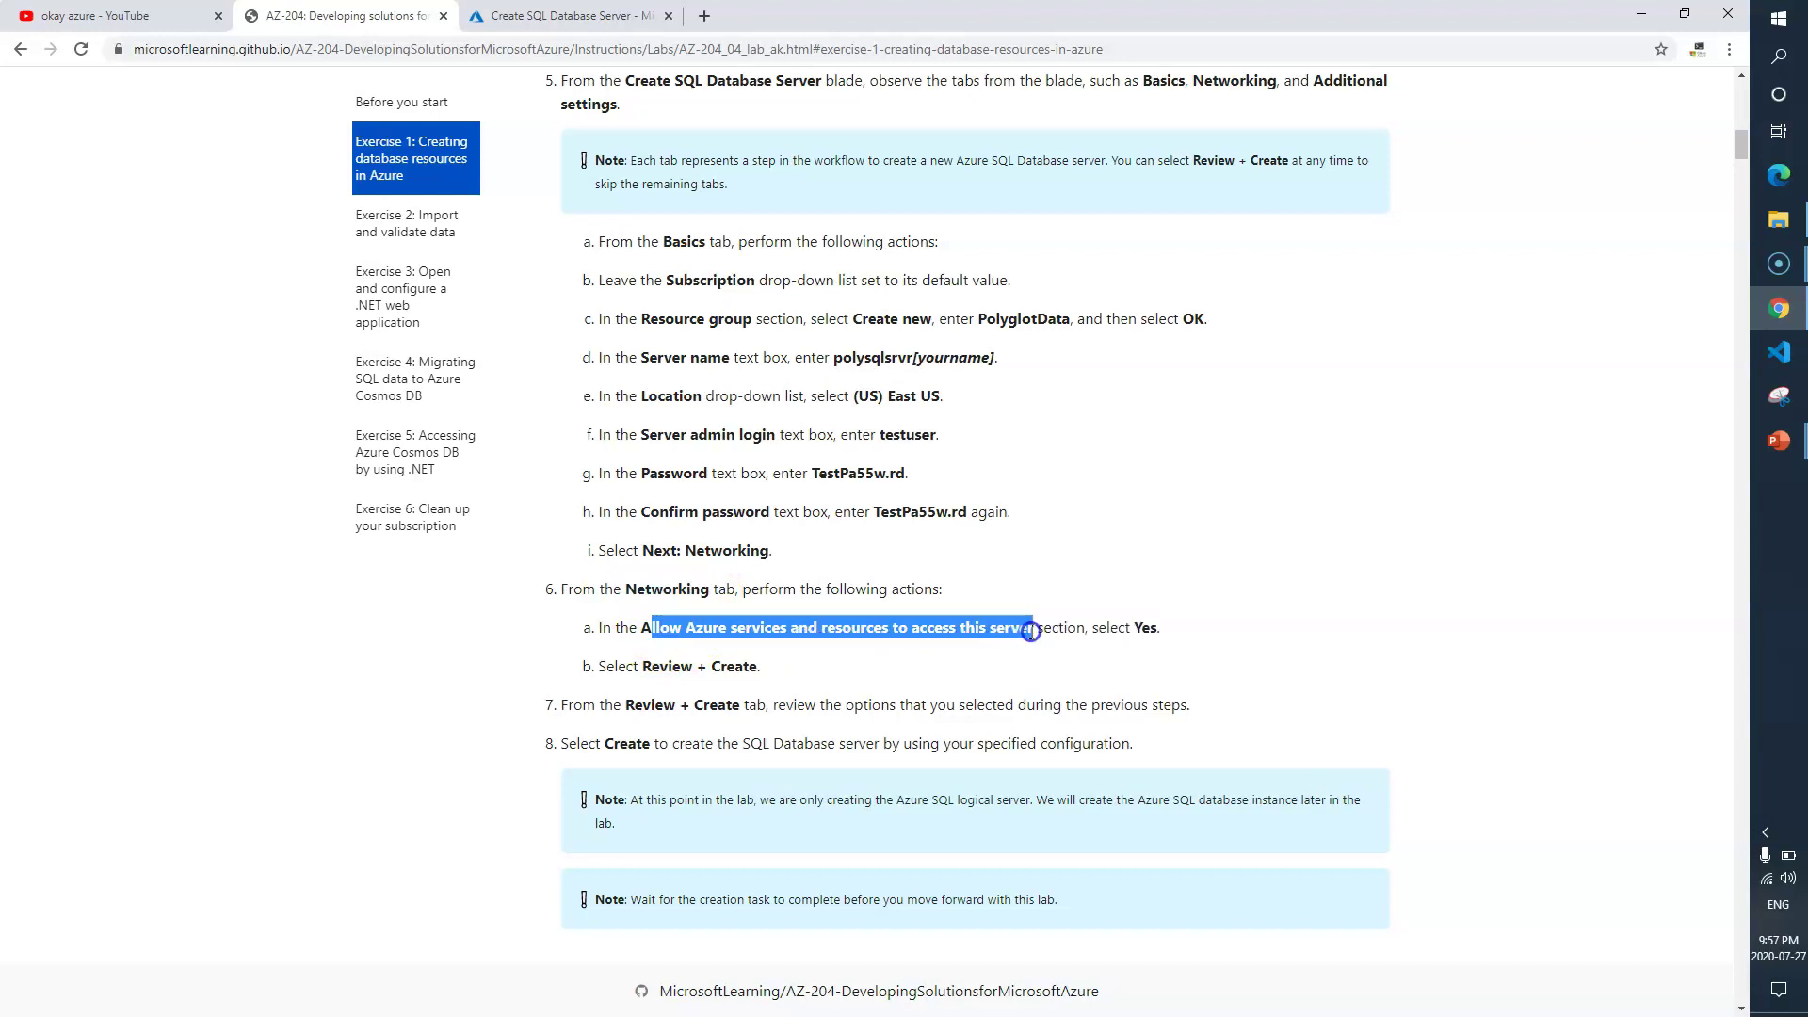
{"action": "left_click_drag", "start_coordinate": [1162, 629], "coordinate": [1037, 629]}
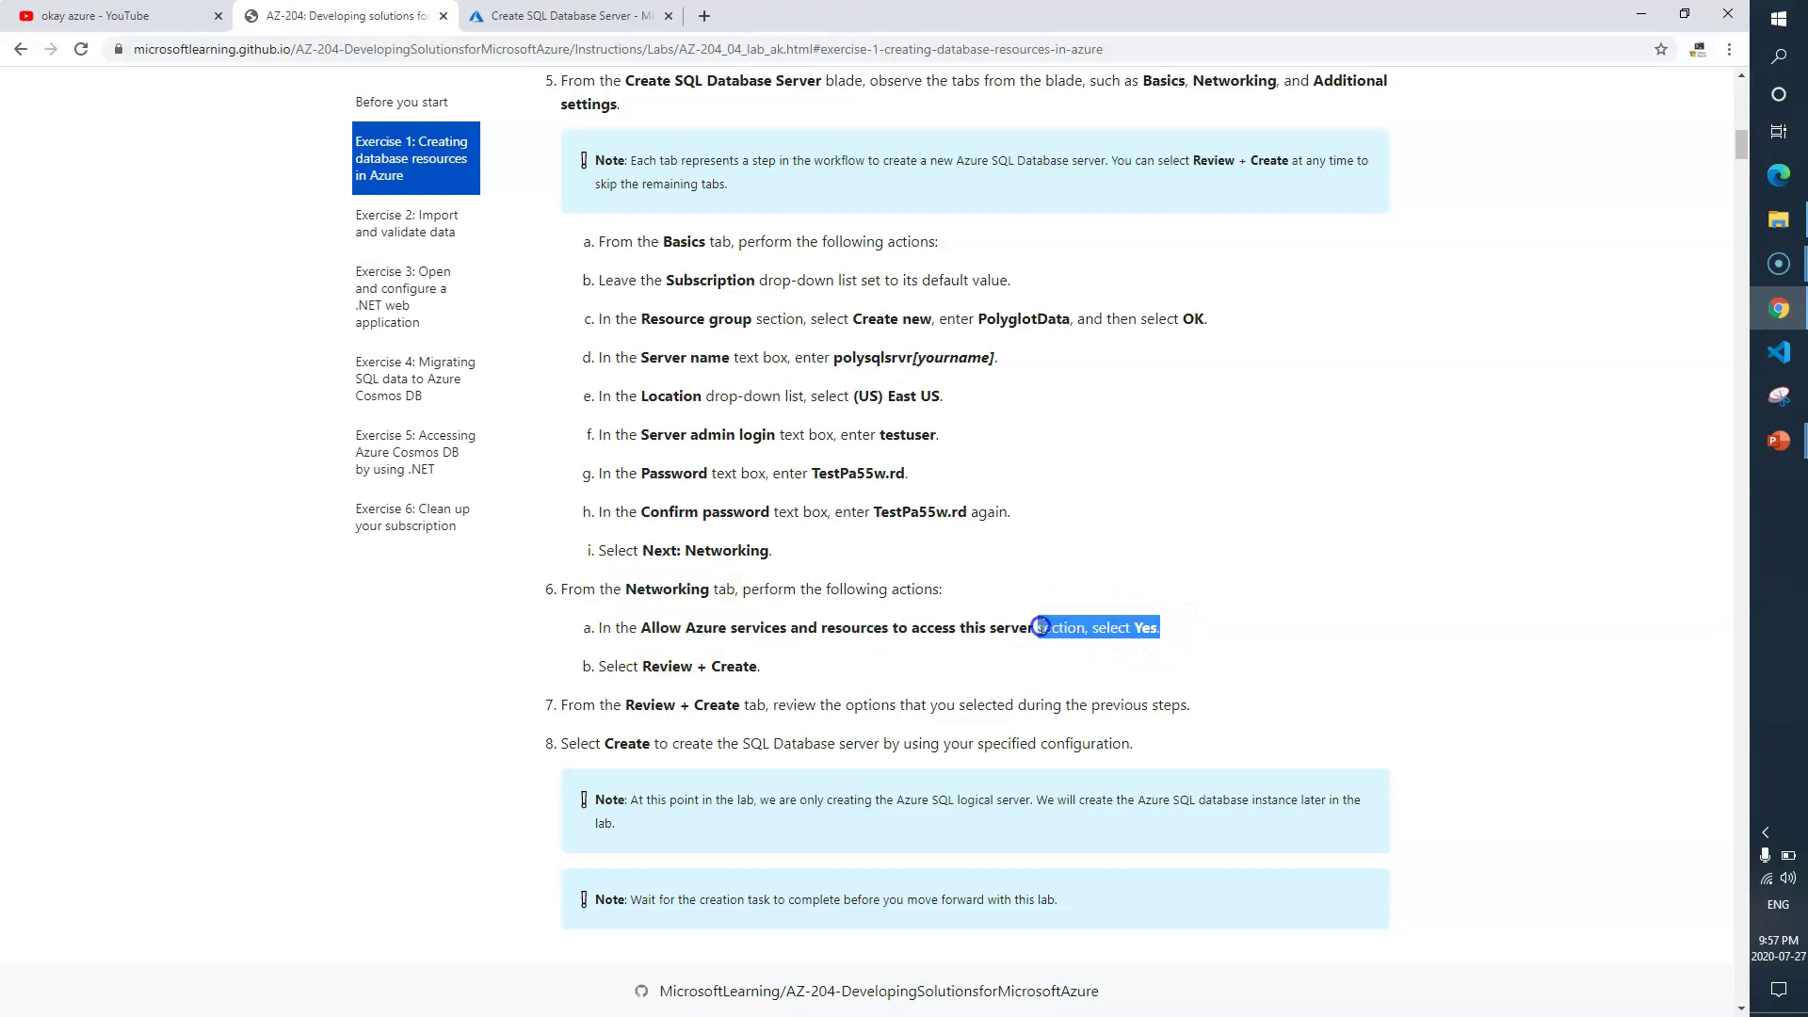
{"action": "left_click", "coordinate": [551, 13]}
{"action": "left_click", "coordinate": [1635, 356]}
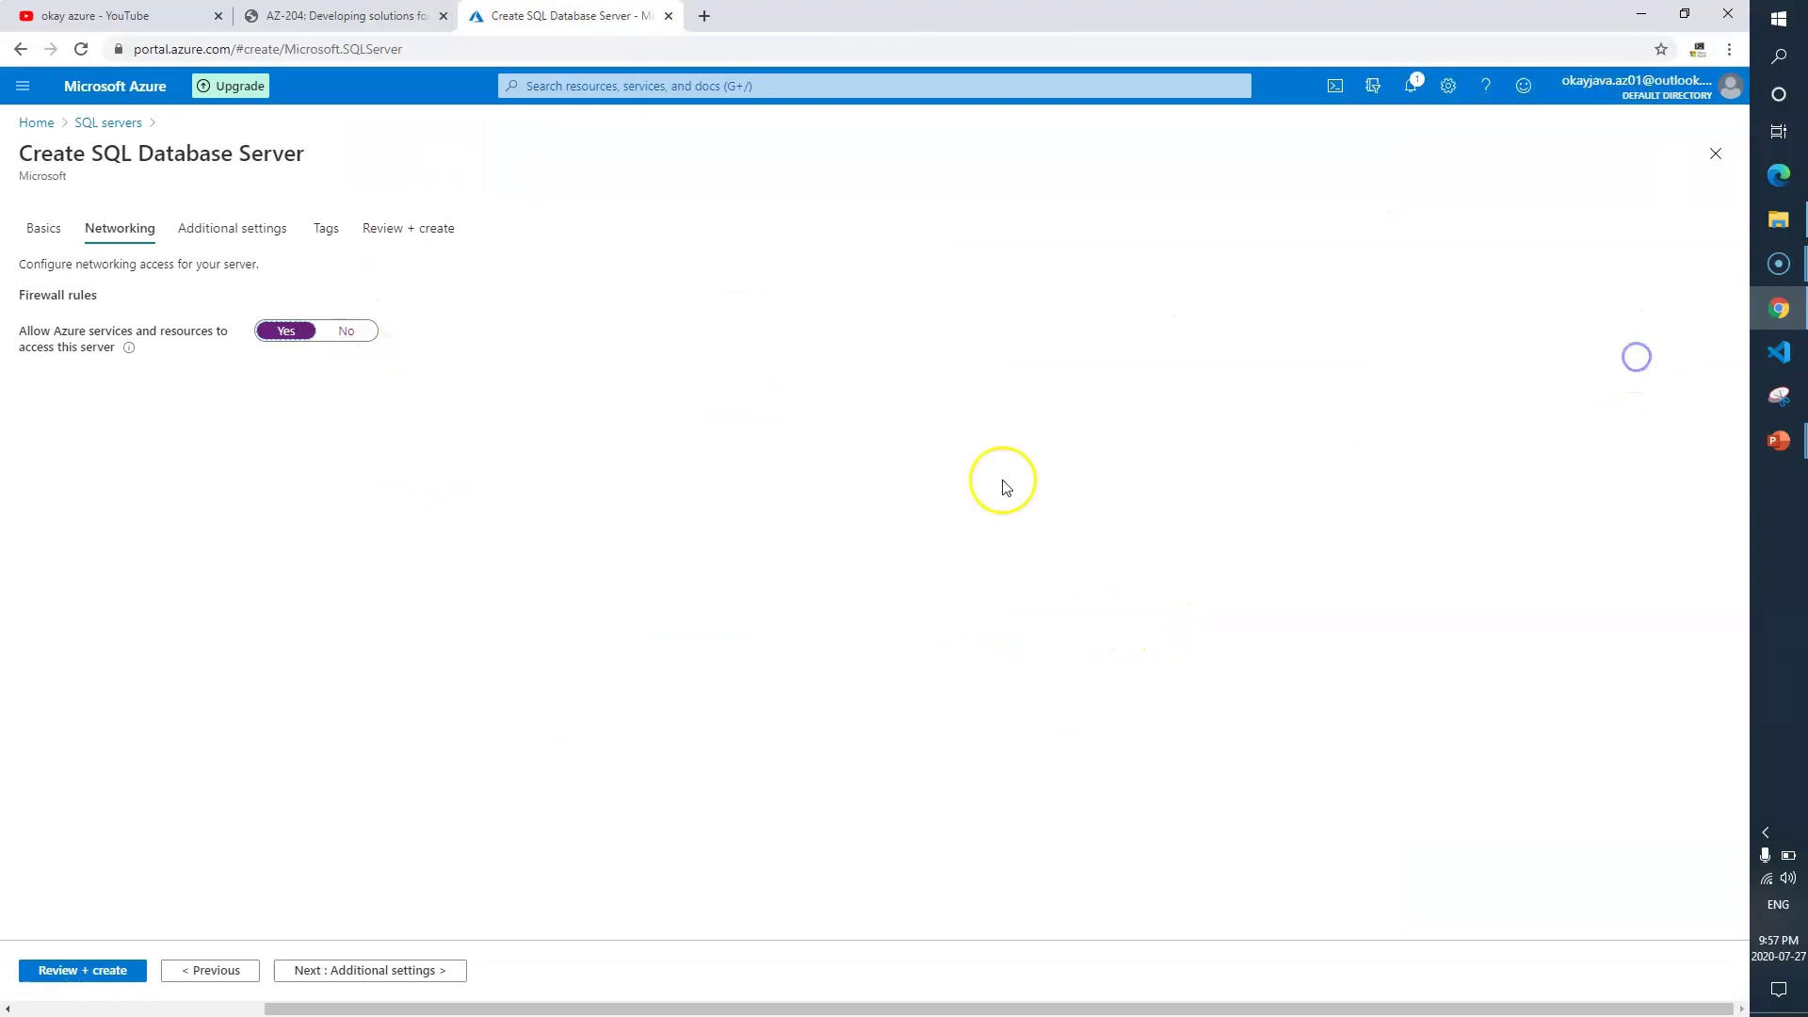
Leave advanced data security at Not now and the tags empty, and proceed to the server's final configuration review.
{"action": "left_click", "coordinate": [397, 971]}
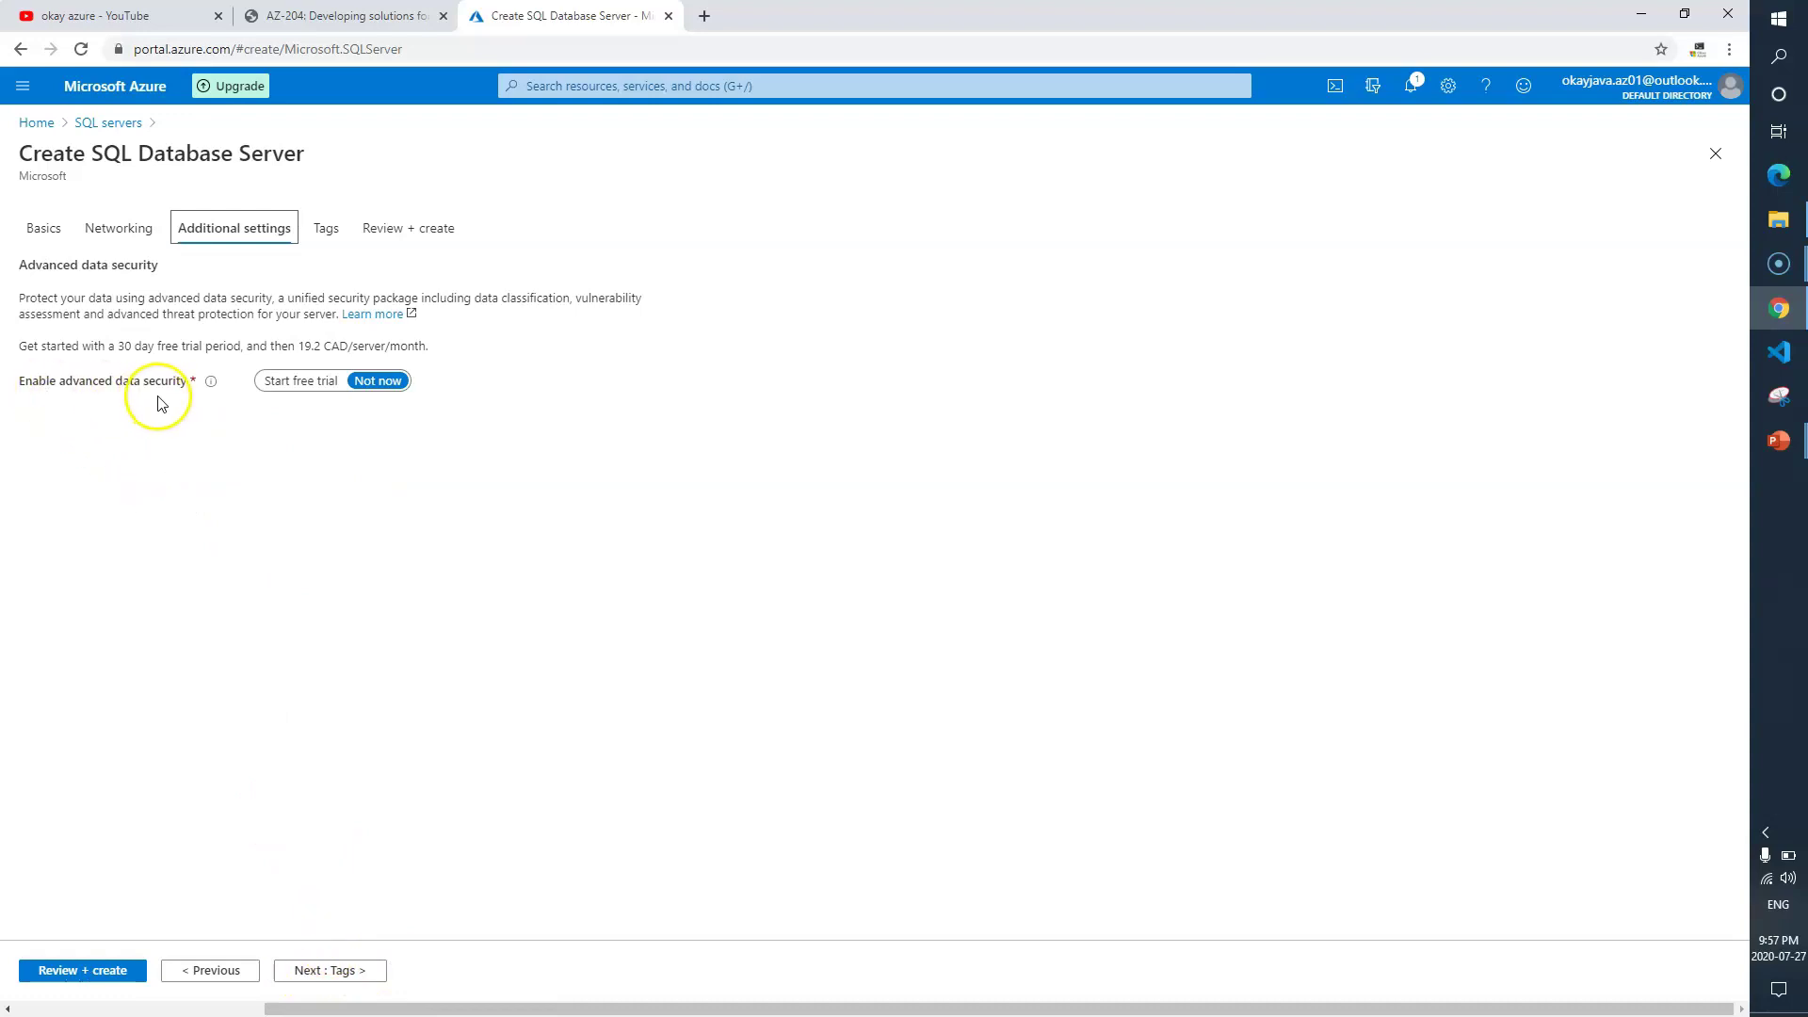
{"action": "left_click", "coordinate": [333, 988]}
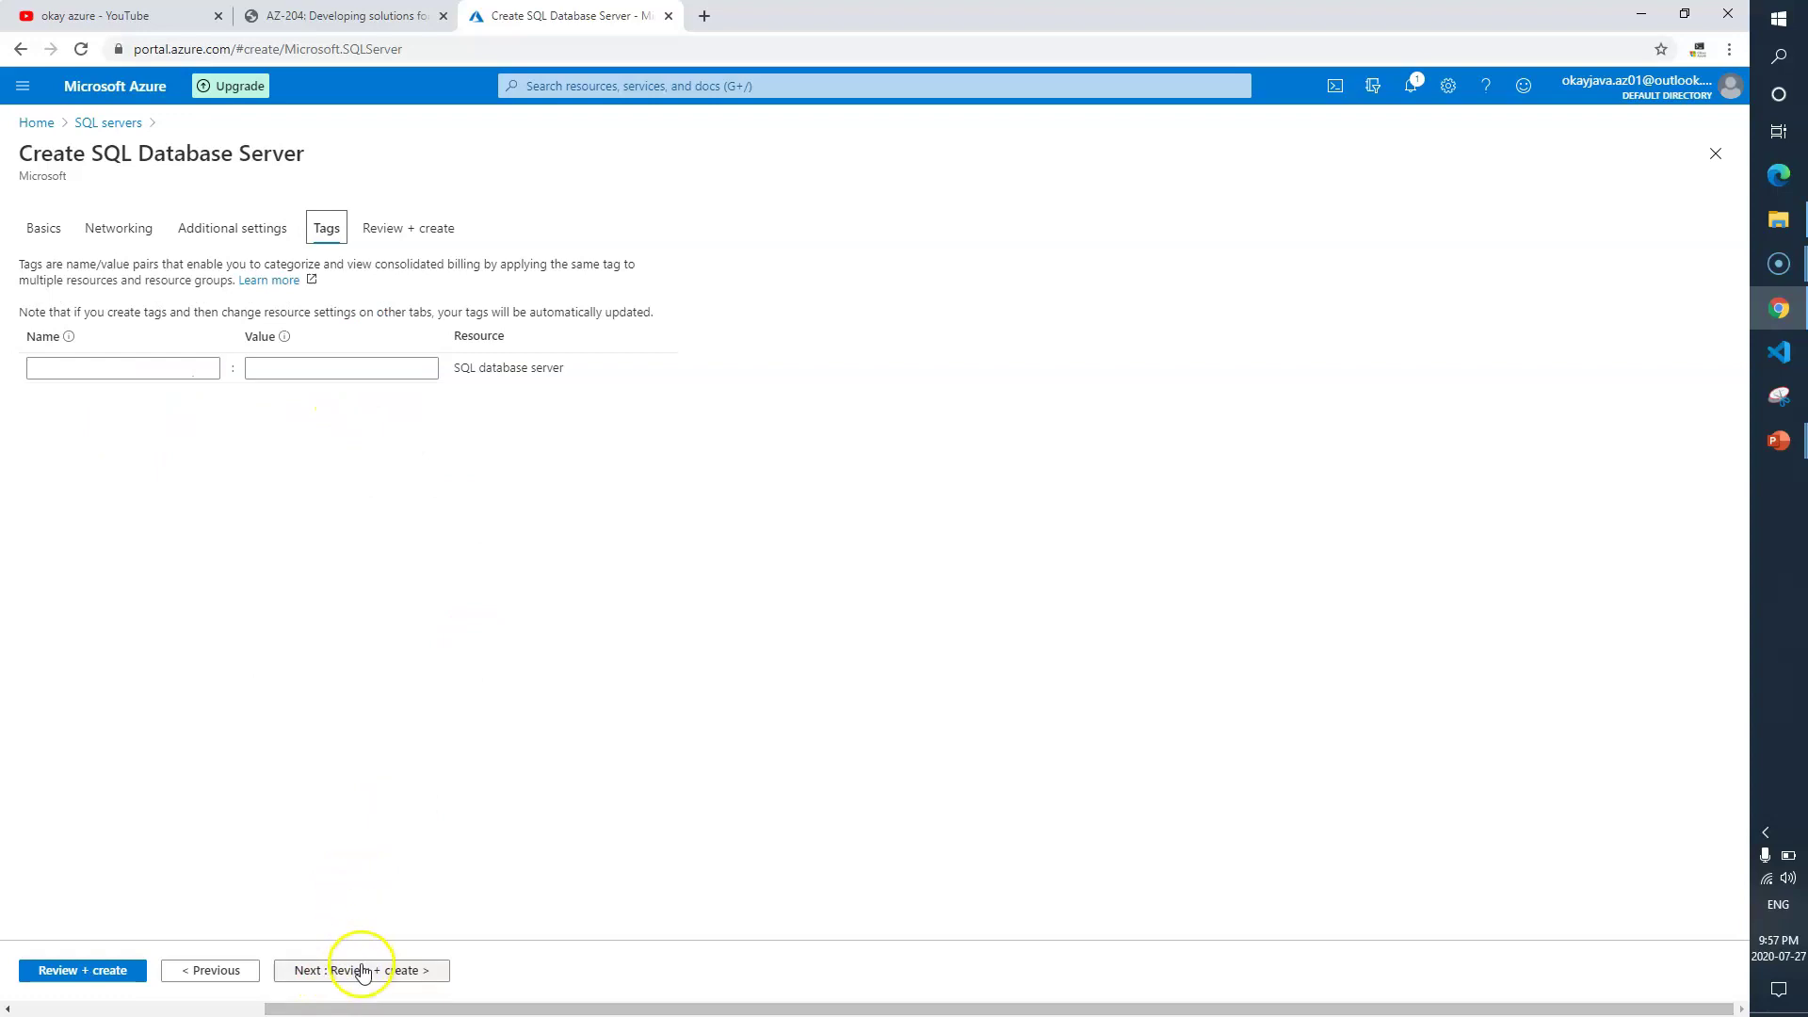
{"action": "left_click", "coordinate": [363, 968]}
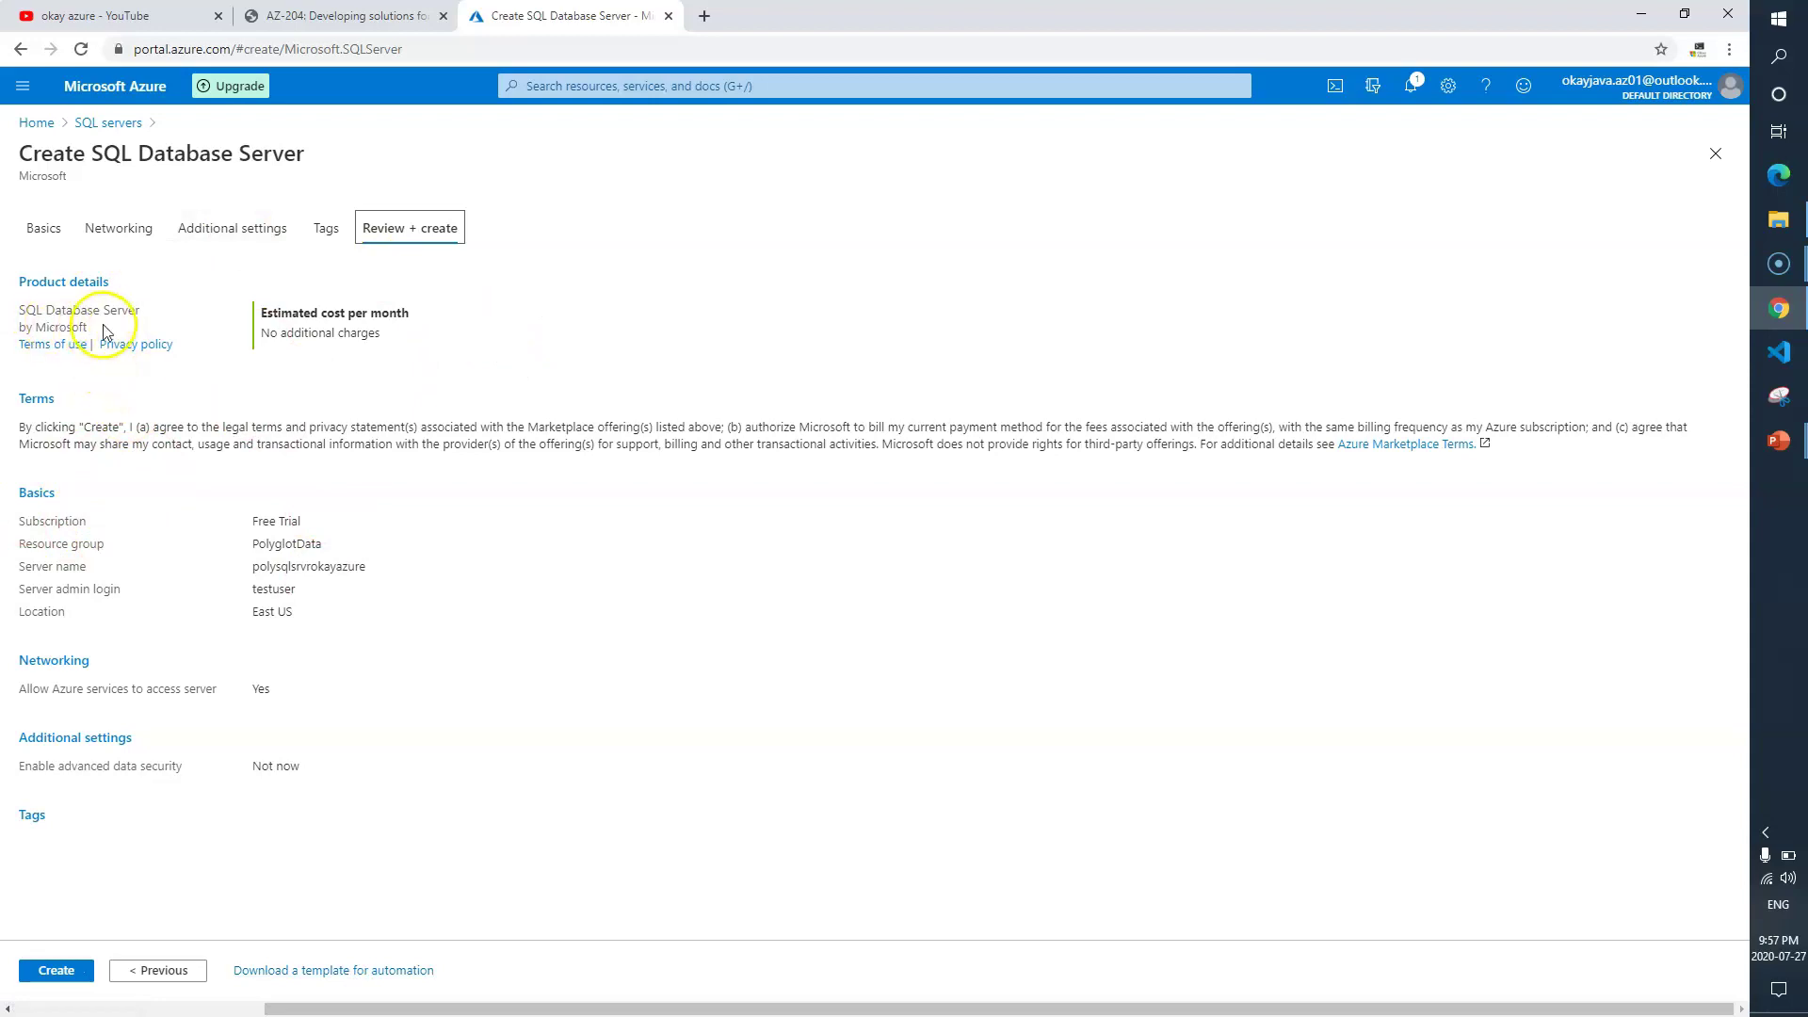
Review the product details, subscription, resource group, server name, admin login and location in the SQL Database server's configuration summary.
{"action": "left_click_drag", "start_coordinate": [152, 312], "coordinate": [6, 308]}
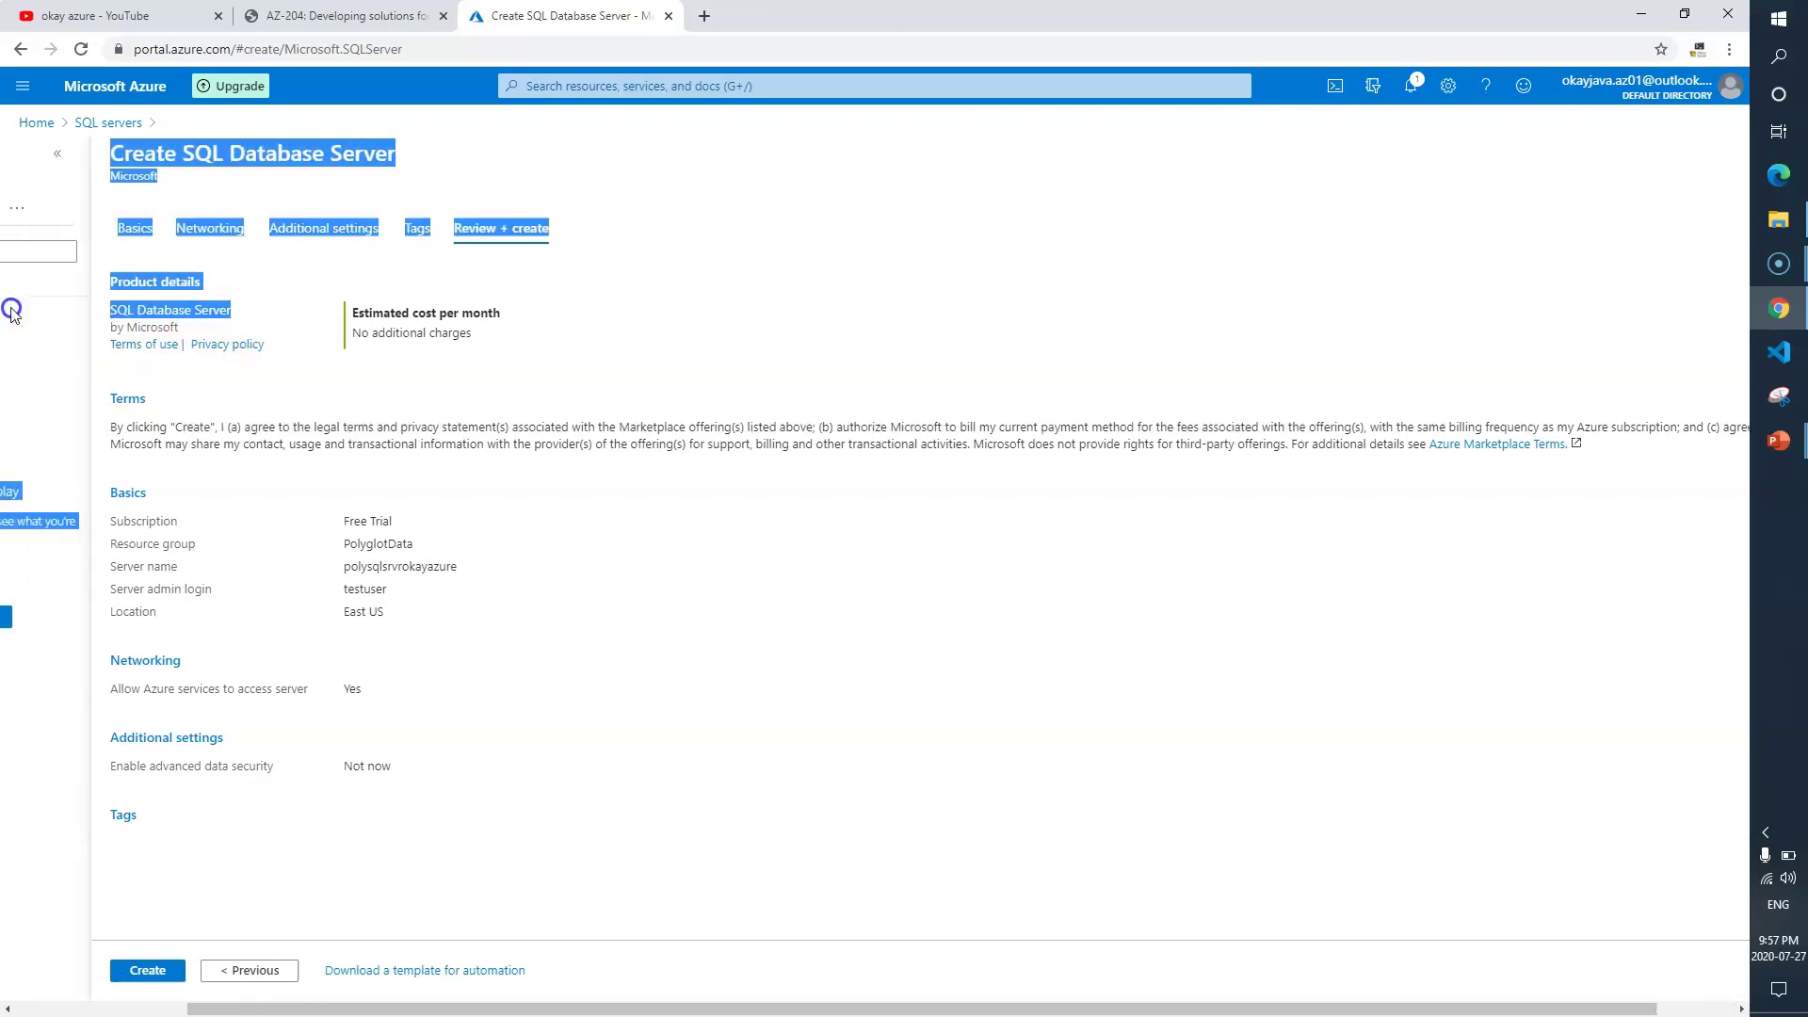
{"action": "left_click", "coordinate": [253, 359]}
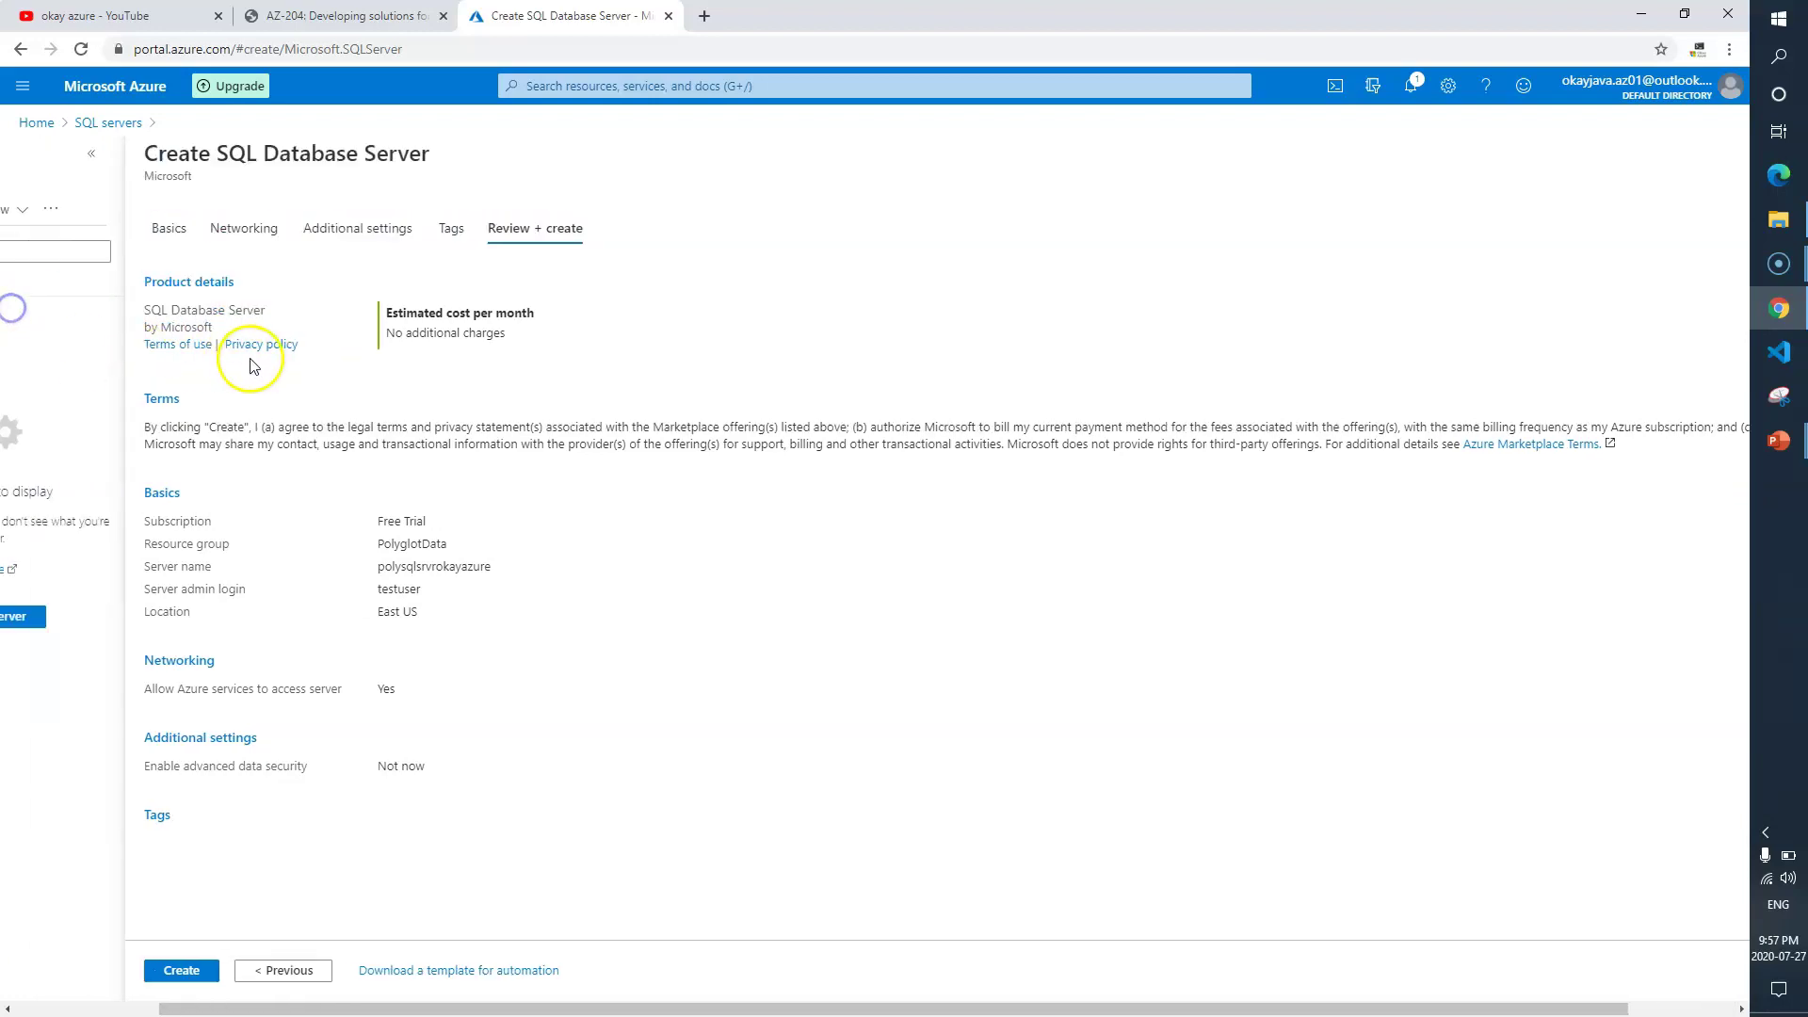
{"action": "left_click", "coordinate": [91, 153]}
{"action": "left_click_drag", "start_coordinate": [306, 523], "coordinate": [213, 520]}
{"action": "left_click", "coordinate": [401, 543]}
{"action": "left_click_drag", "start_coordinate": [336, 546], "coordinate": [240, 543]}
{"action": "left_click_drag", "start_coordinate": [367, 569], "coordinate": [274, 603]}
{"action": "left_click", "coordinate": [416, 630]}
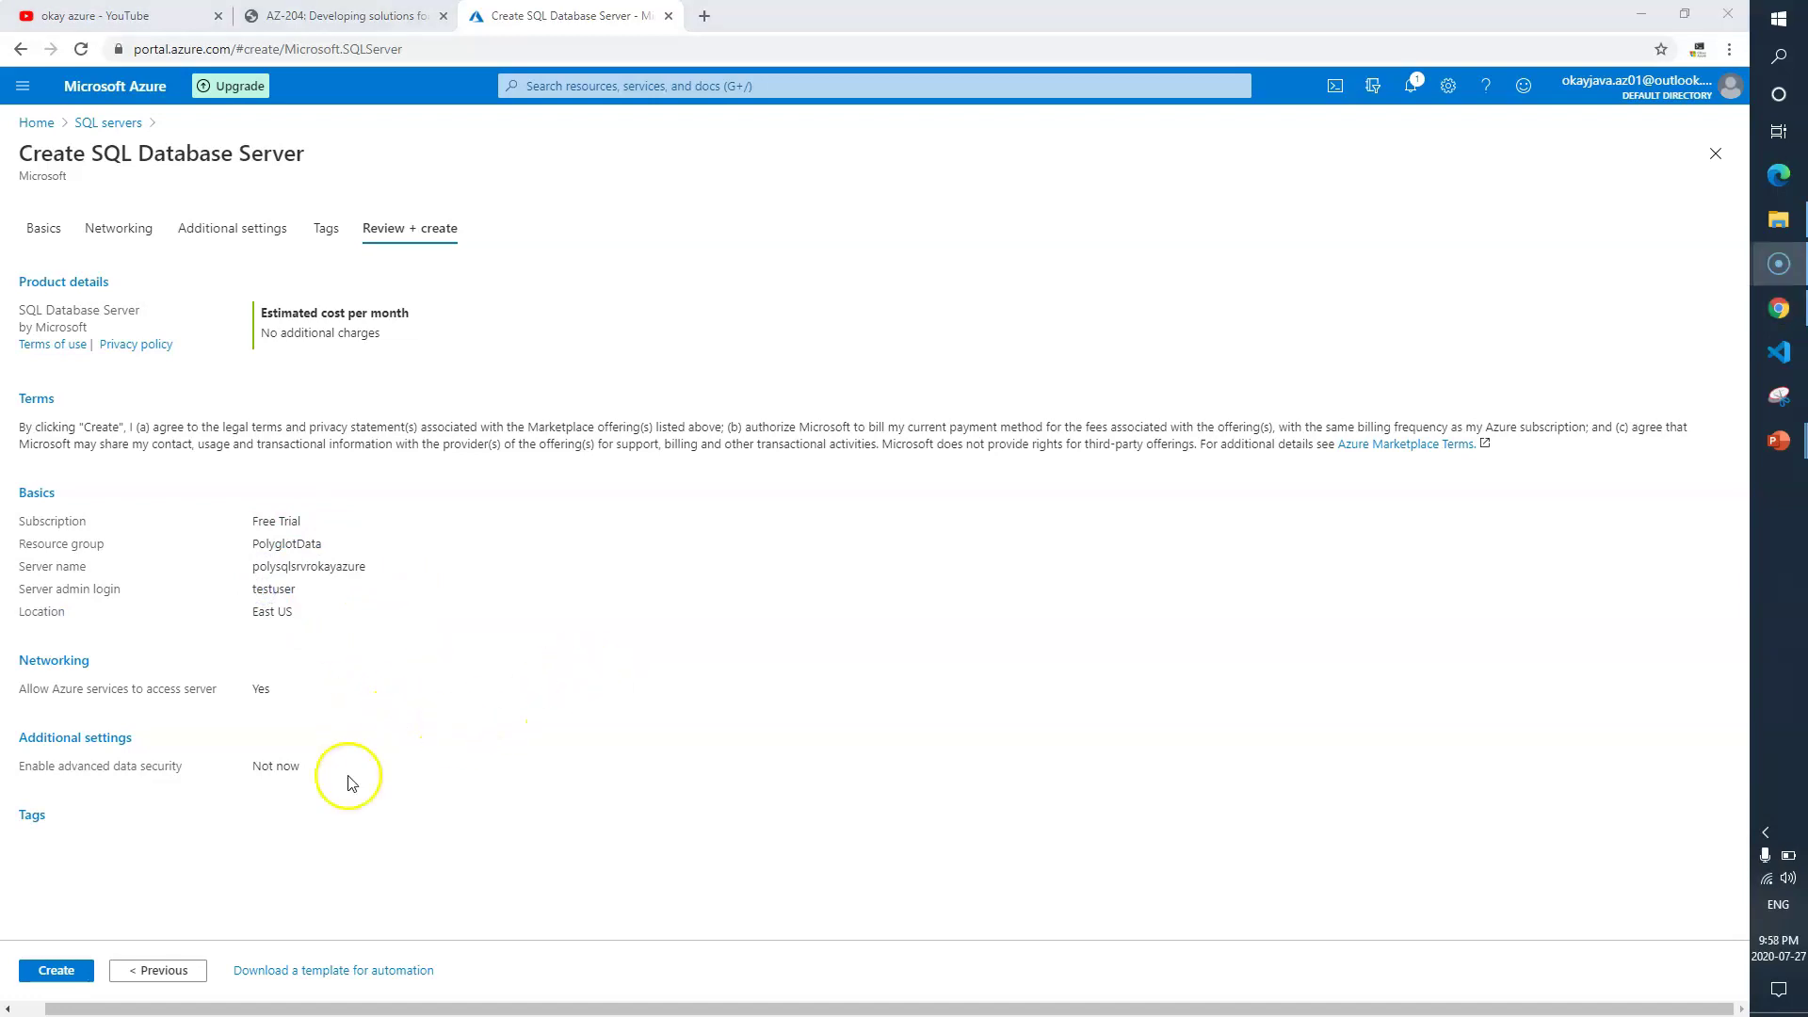
Create the SQL Database server, follow its deployment through the portal notifications, and close the deployment overview.
{"action": "left_click", "coordinate": [77, 970]}
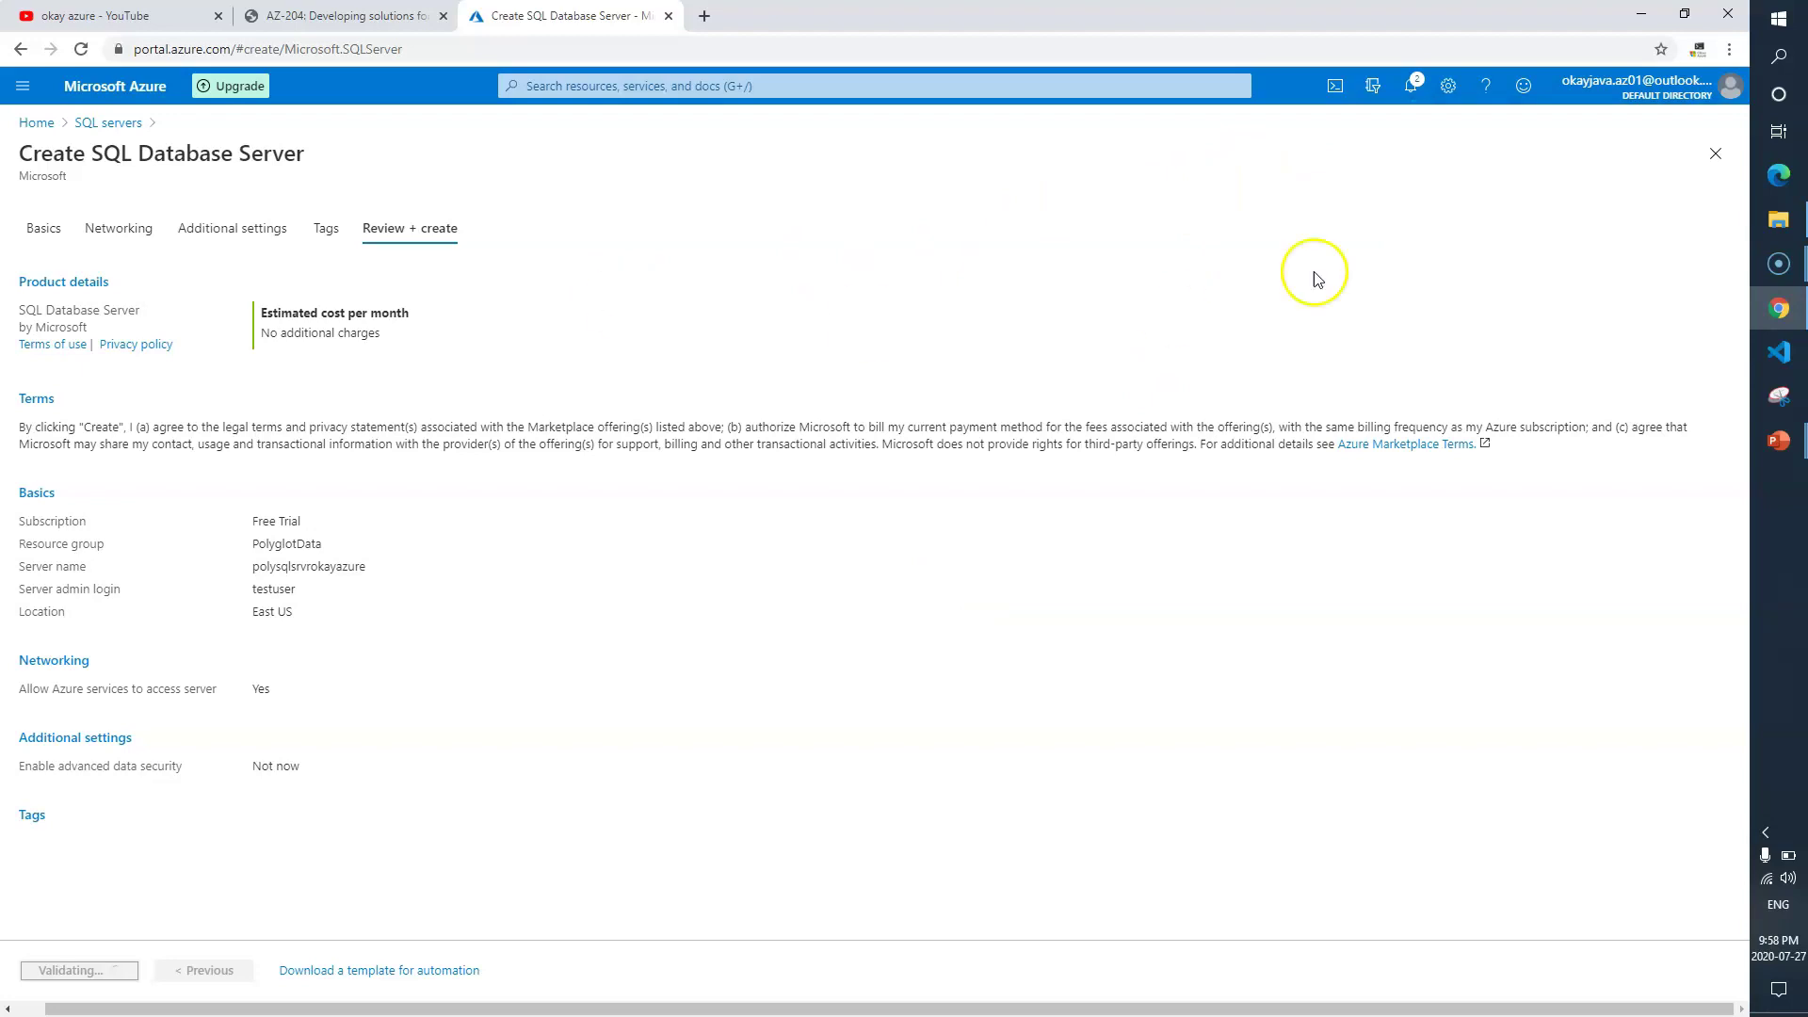
{"action": "left_click", "coordinate": [1412, 86]}
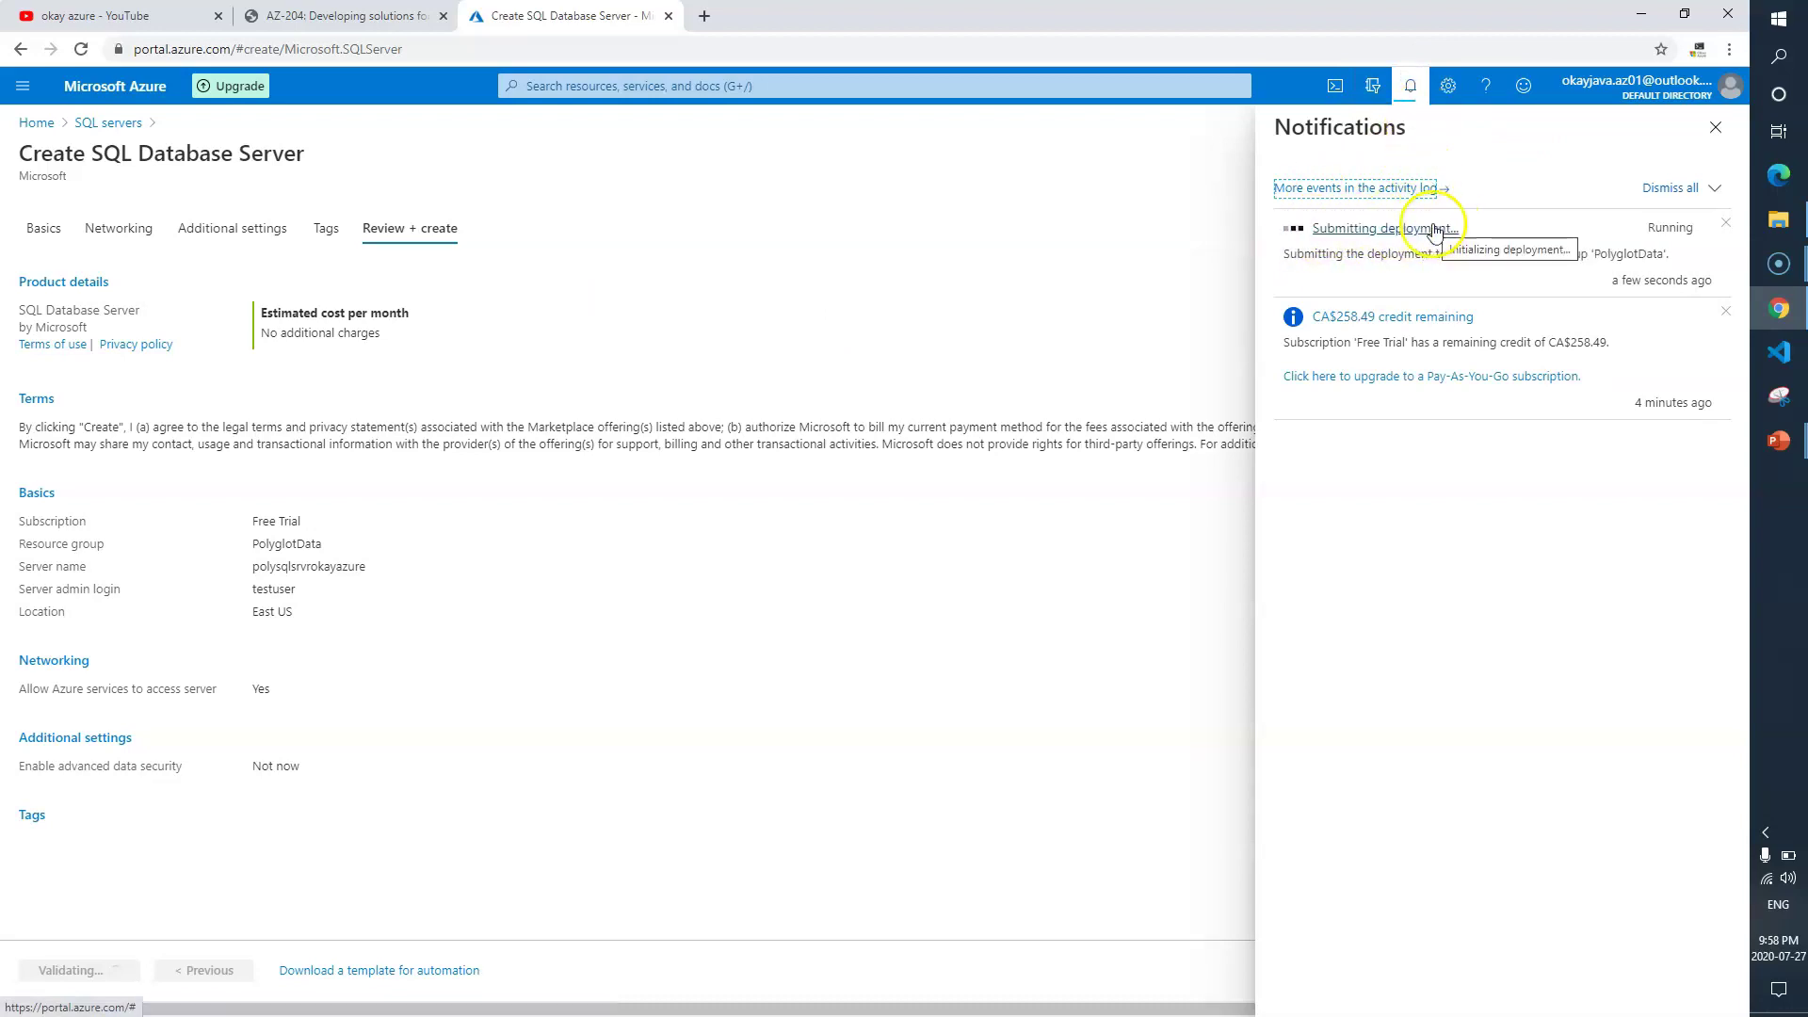
{"action": "left_click", "coordinate": [1434, 230]}
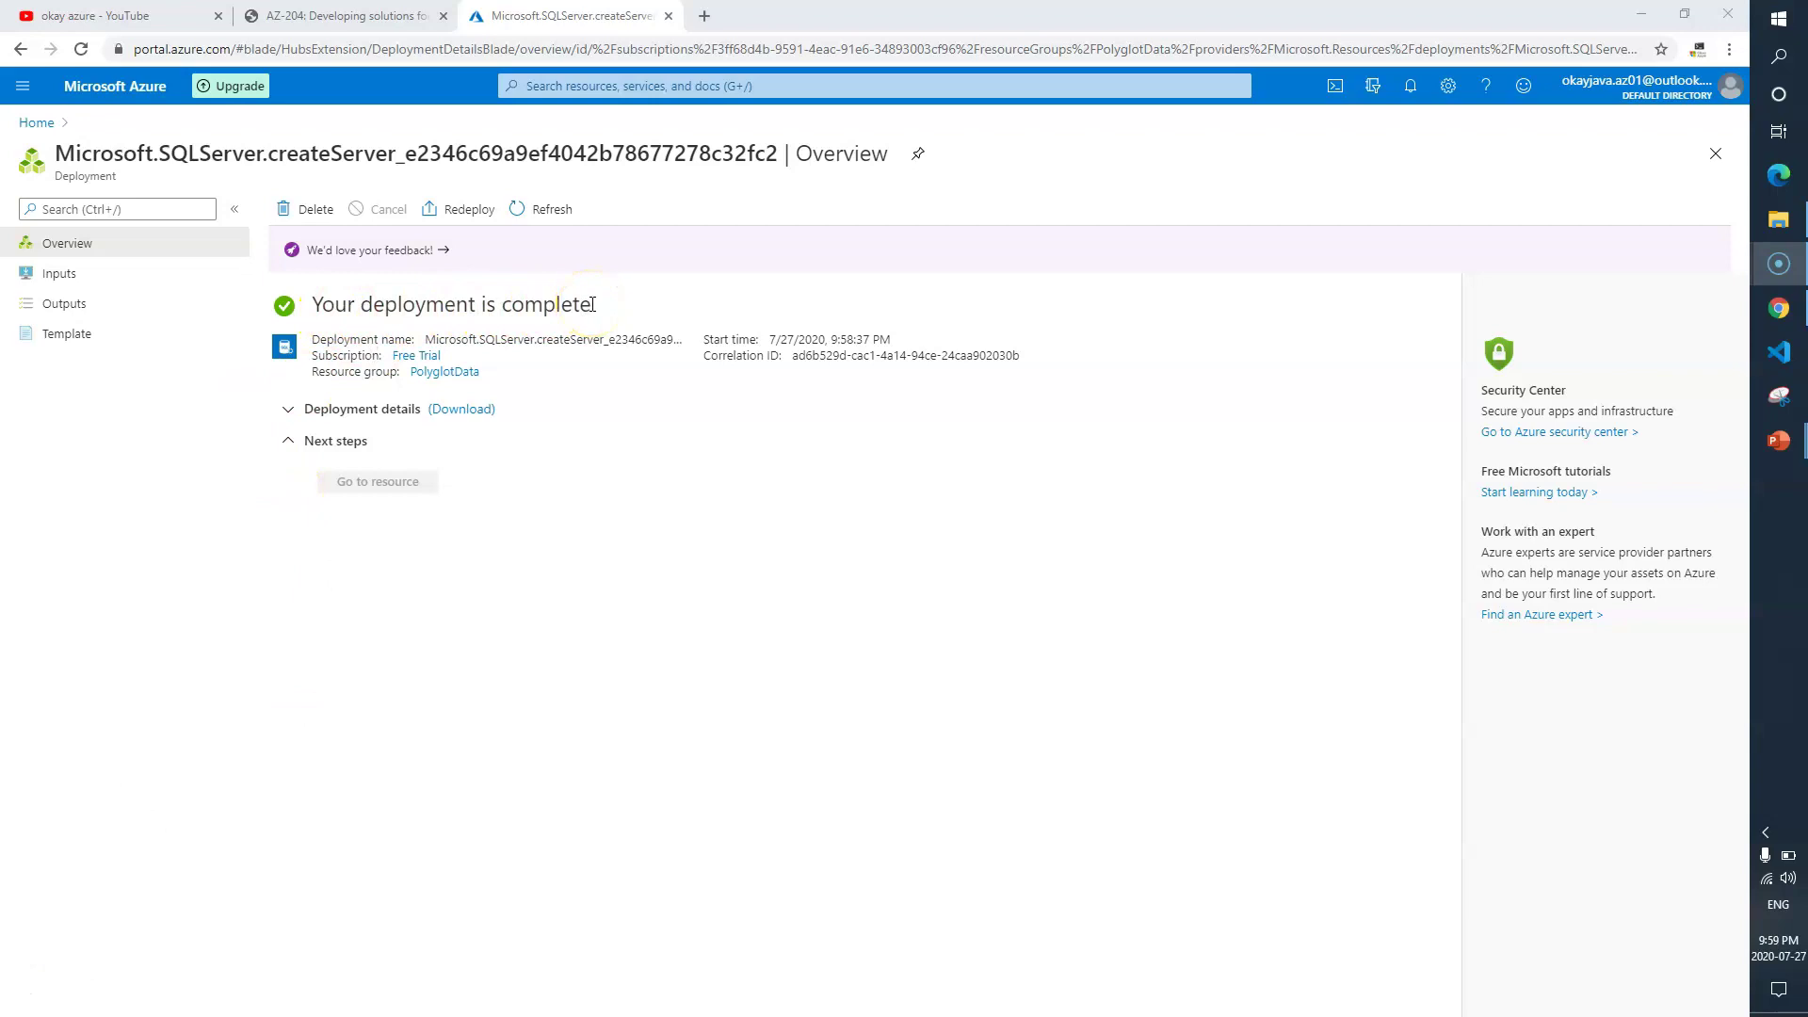
{"action": "left_click", "coordinate": [1715, 154]}
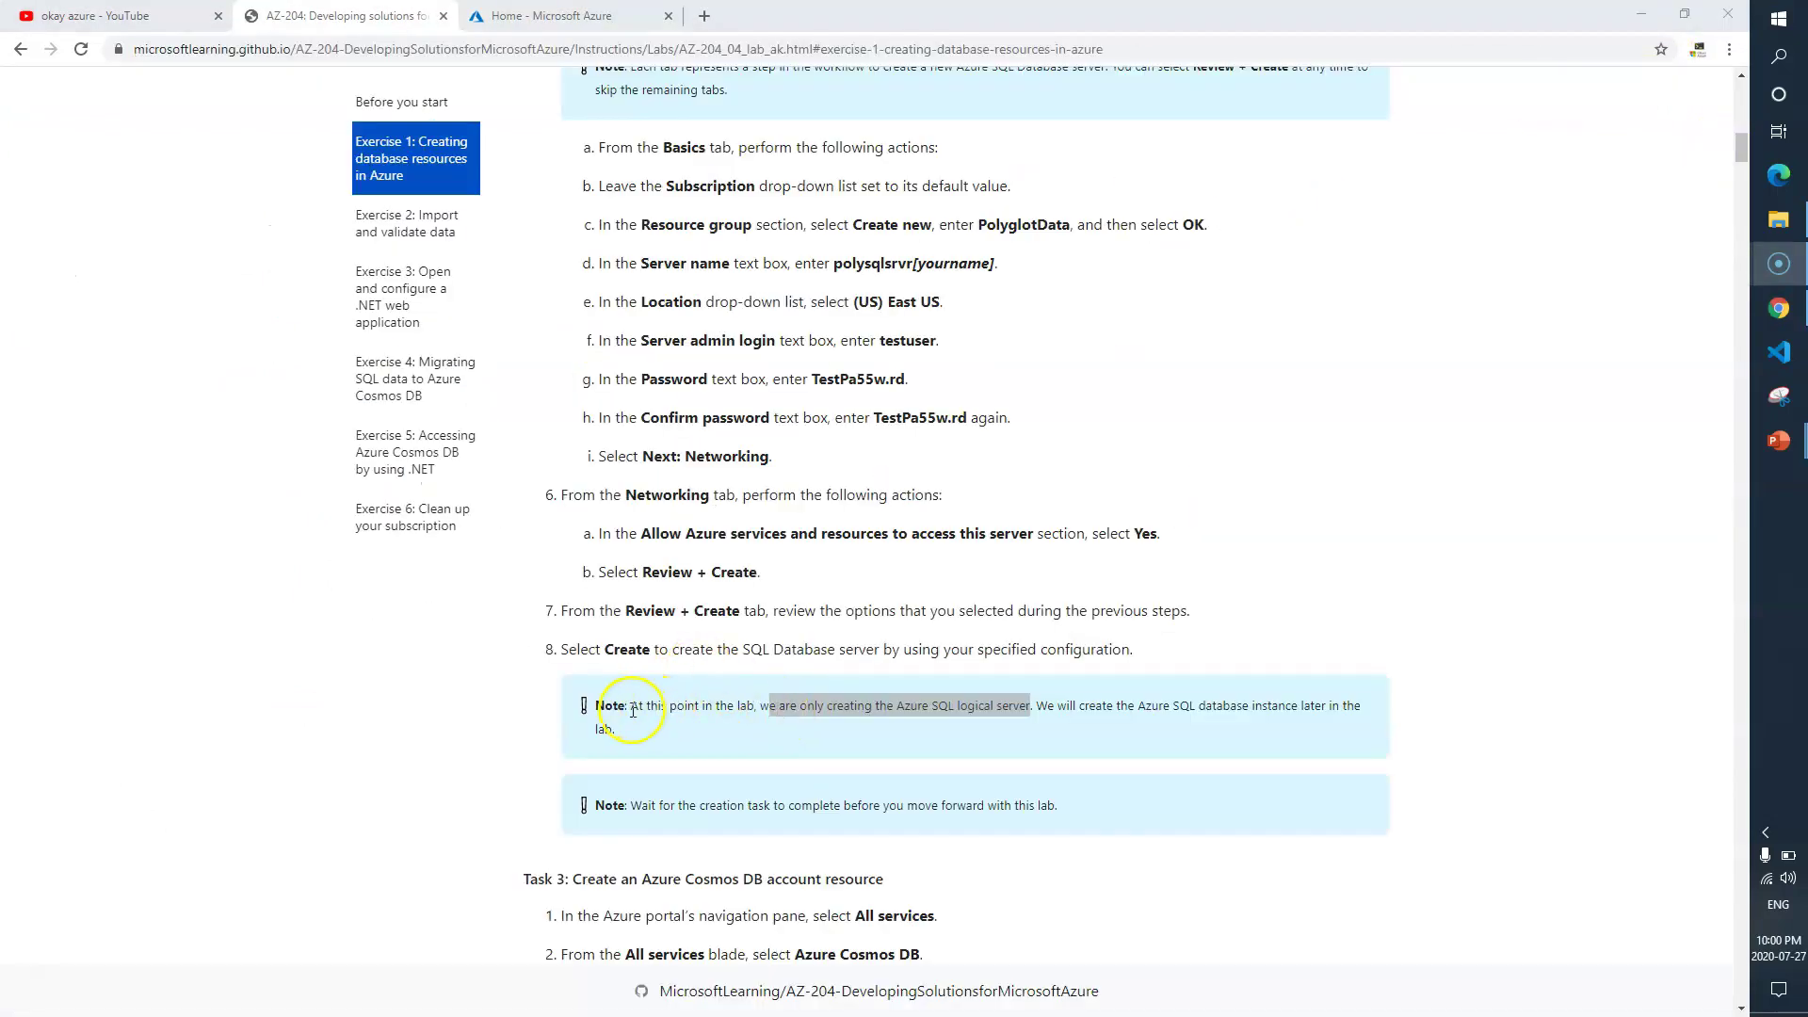
Read the lab's notes on the SQL logical server and the instructions of Task 3 for creating an Azure Cosmos DB account.
{"action": "left_click", "coordinate": [635, 709]}
{"action": "left_click_drag", "start_coordinate": [715, 708], "coordinate": [744, 709]}
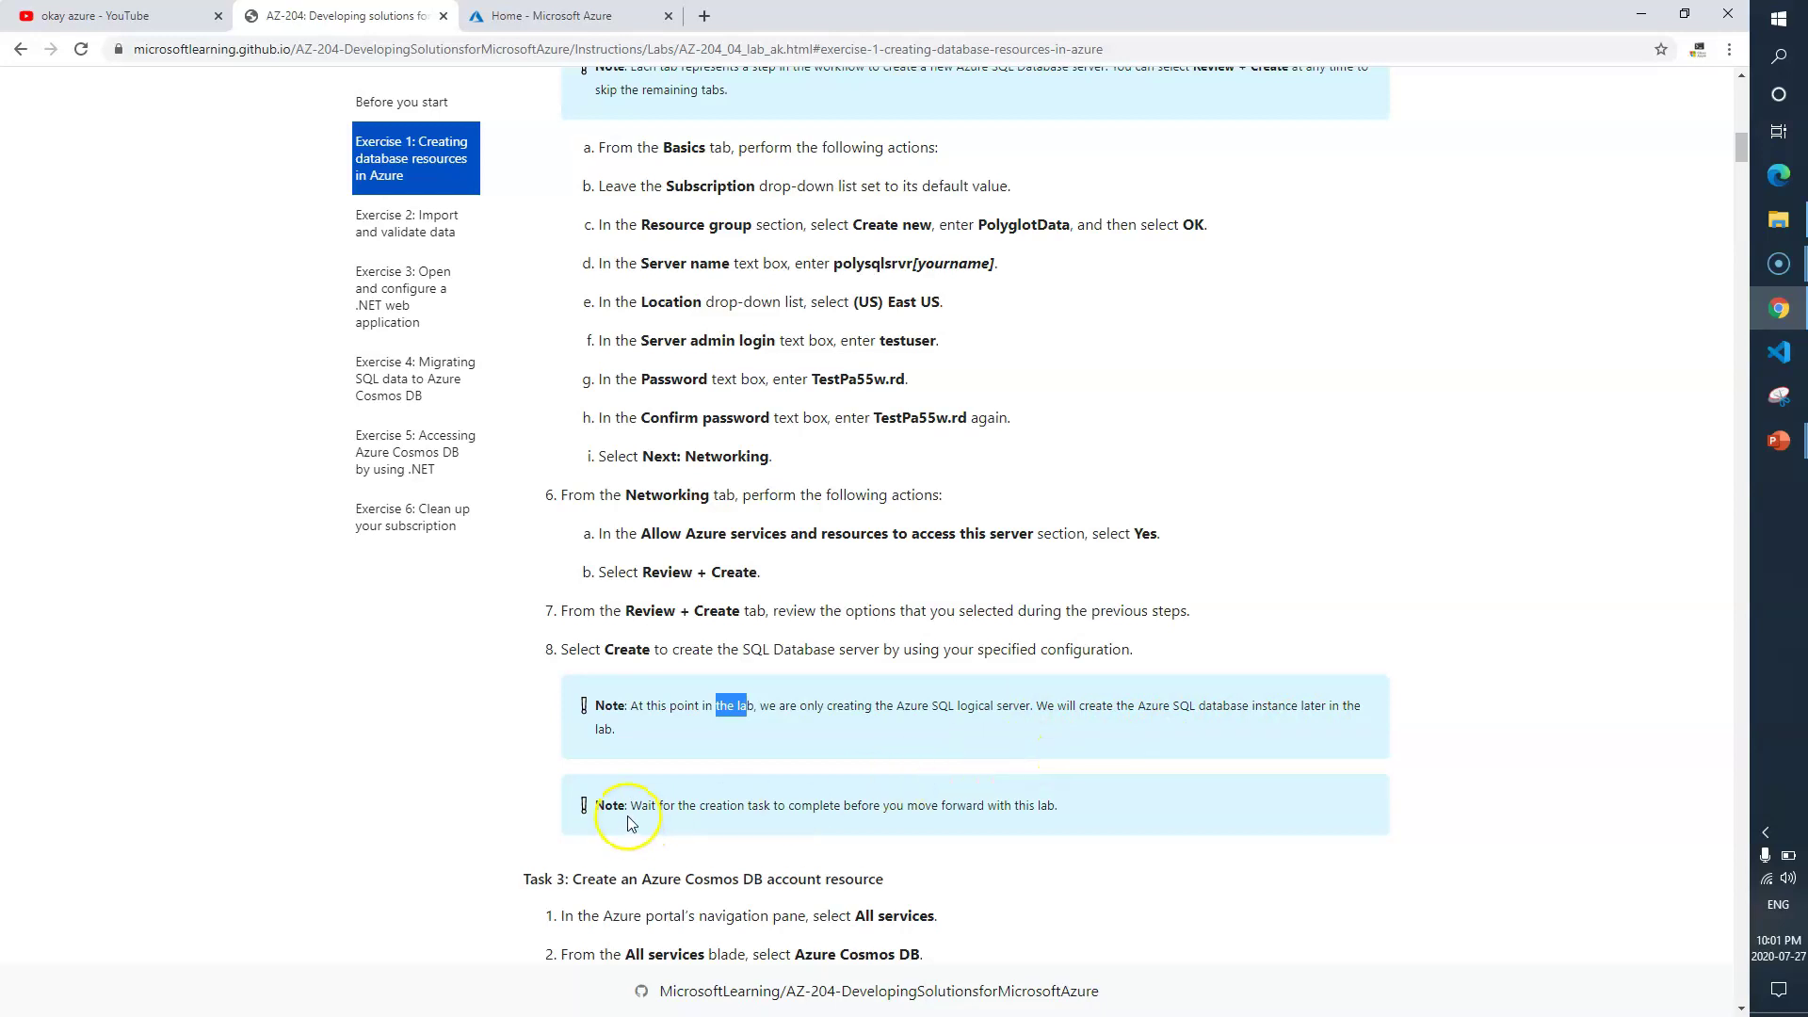
{"action": "left_click_drag", "start_coordinate": [1089, 820], "coordinate": [781, 808]}
{"action": "left_click", "coordinate": [500, 831]}
{"action": "scroll", "coordinate": [502, 832], "scroll_direction": "down", "scroll_amount": 1}
{"action": "scroll", "coordinate": [502, 832], "scroll_direction": "down", "scroll_amount": 5}
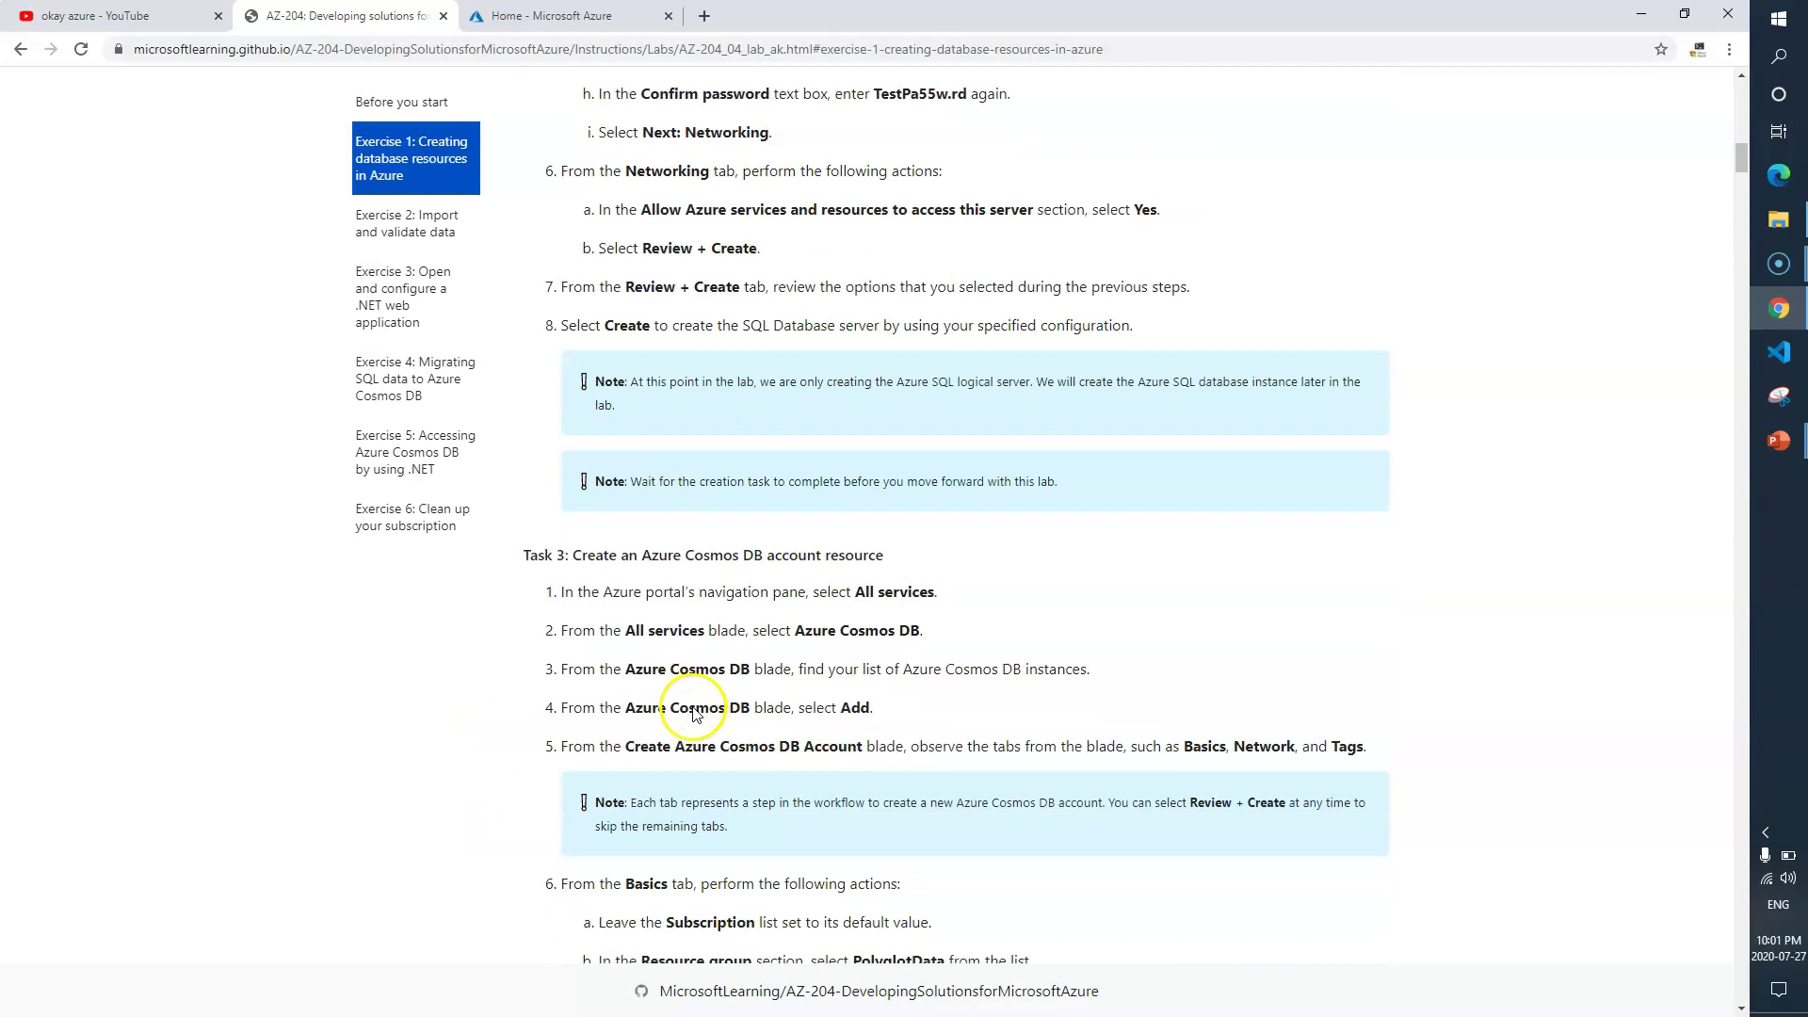
{"action": "scroll", "coordinate": [690, 738], "scroll_direction": "down", "scroll_amount": 1}
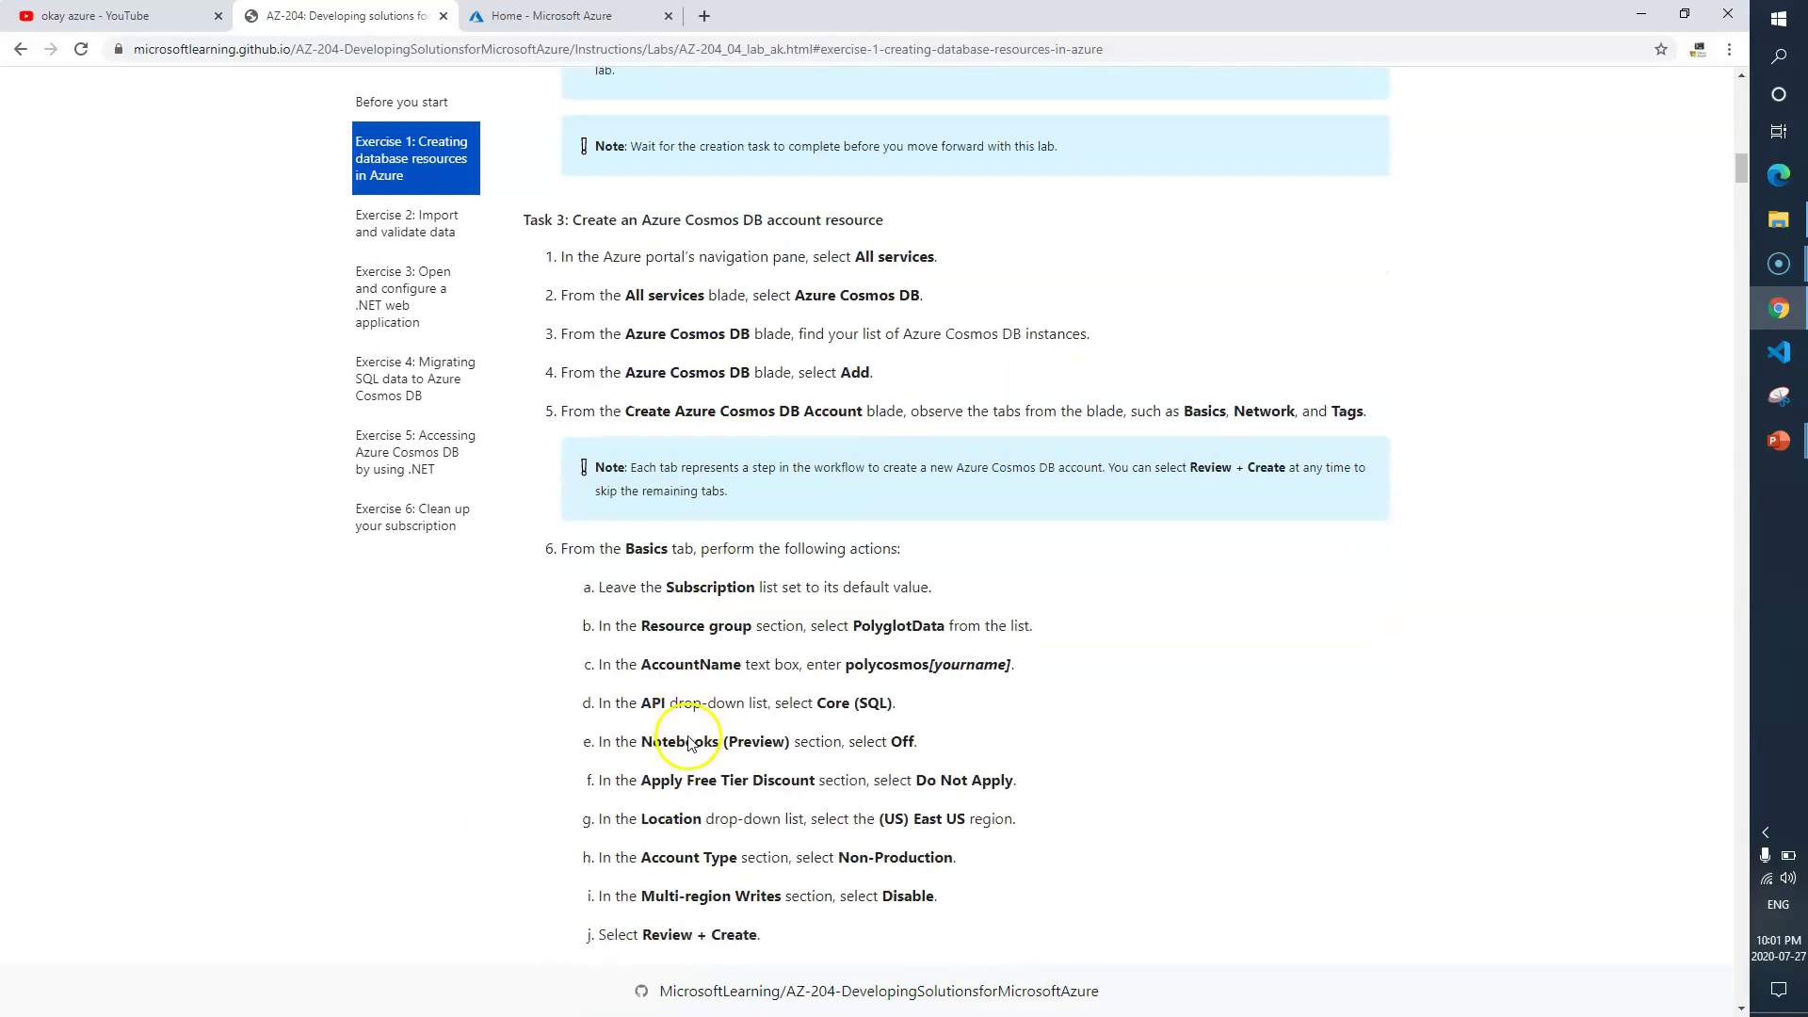